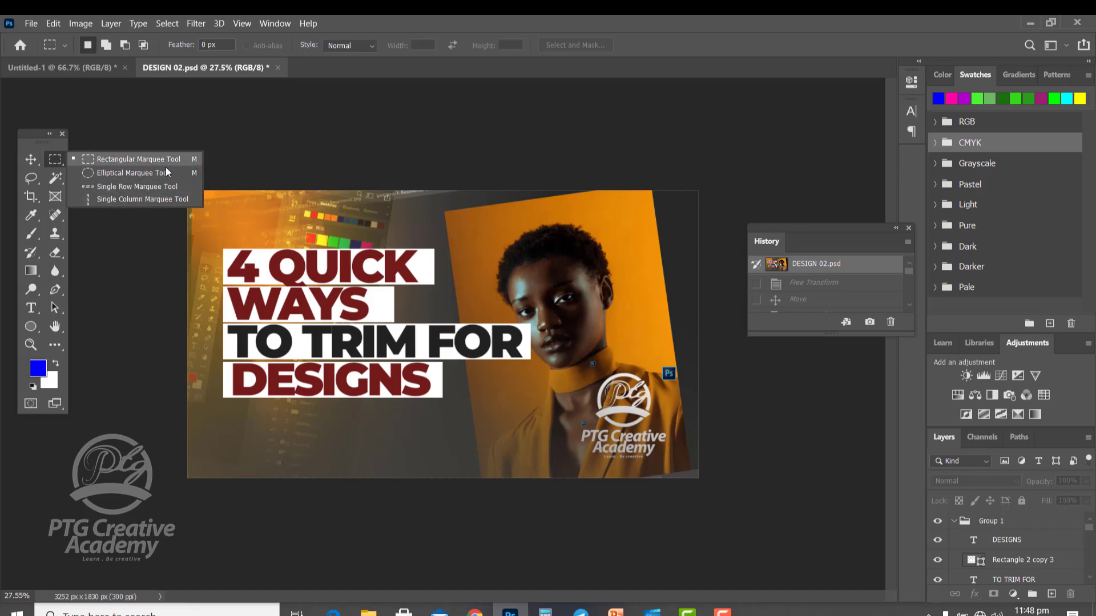
Browse the nested tools in the marquee, lasso, crop and object selection tool groups.
left_click(32, 180)
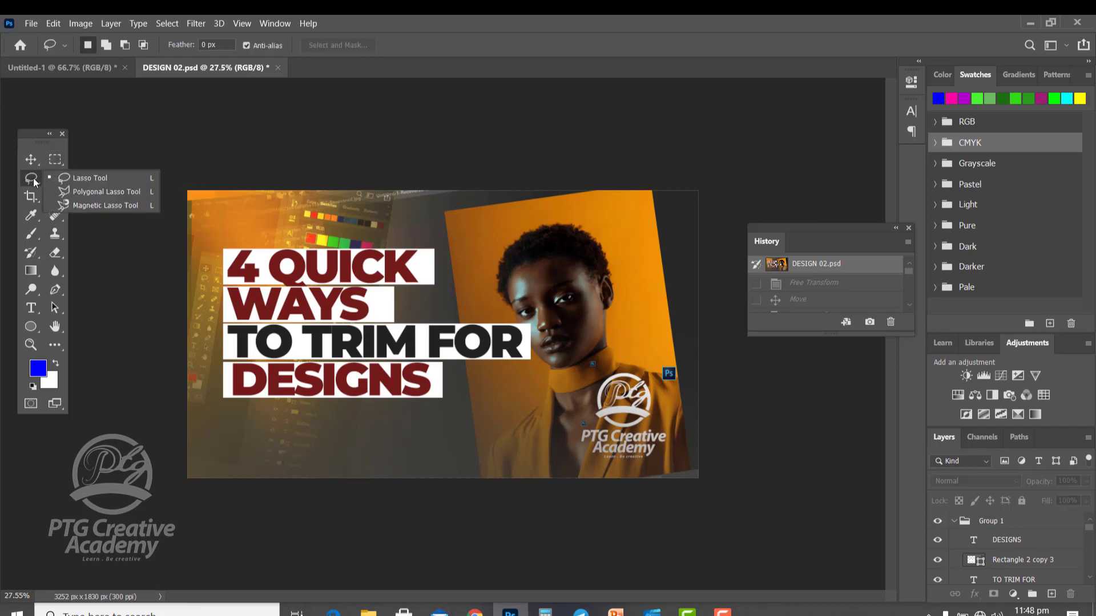
left_click(32, 197)
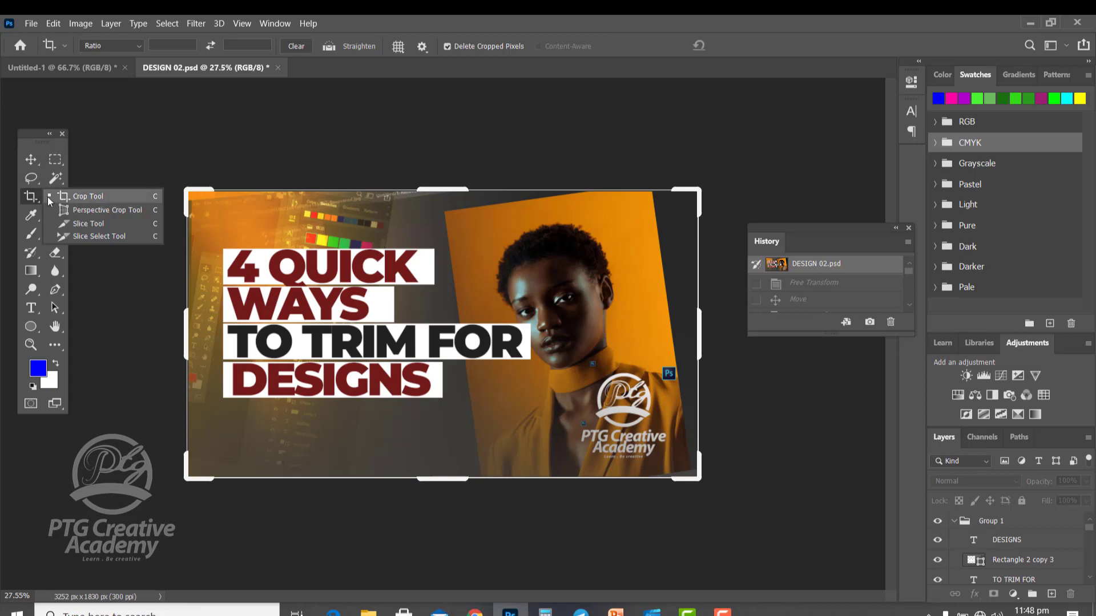
left_click(56, 178)
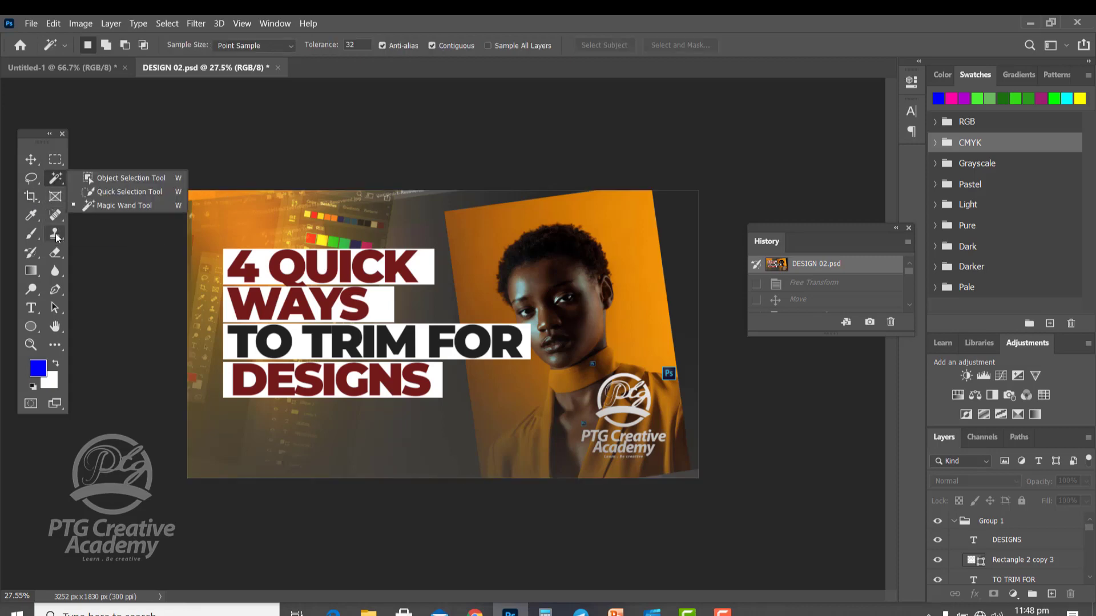
left_click(57, 162)
left_click(55, 160)
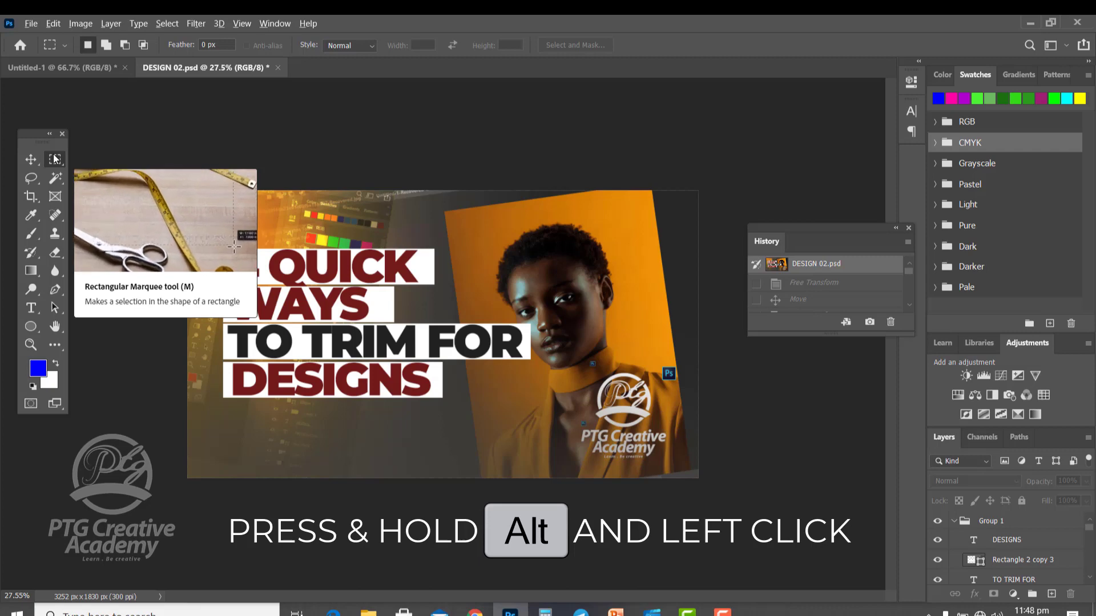
Cycle through the marquee, lasso and magic wand tool variants, ending on the Rectangular Marquee tool.
left_click(55, 159, "alt")
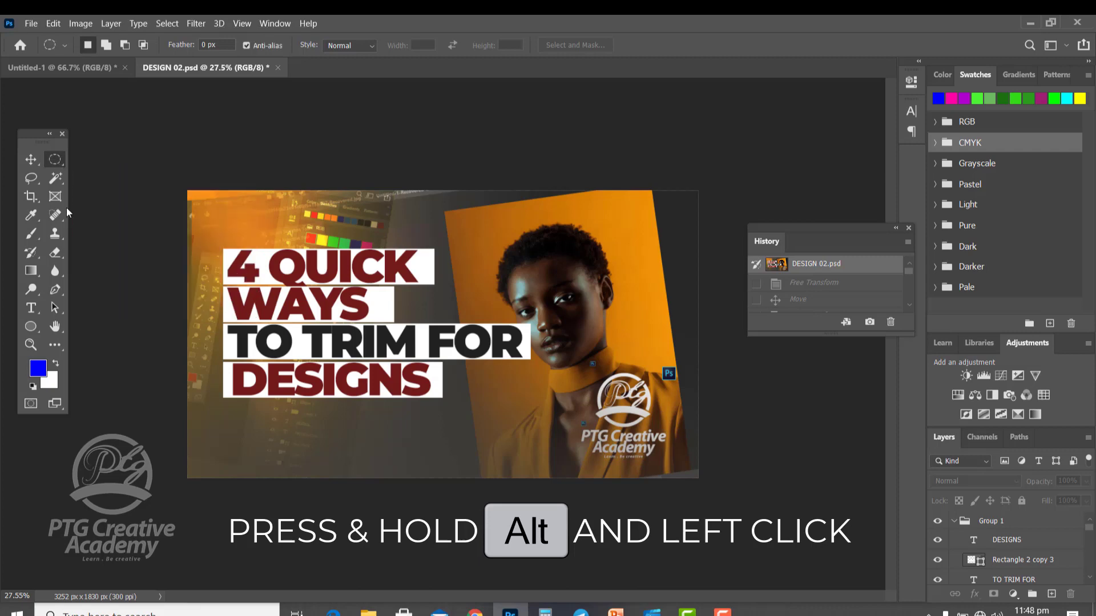
left_click(59, 161, "alt")
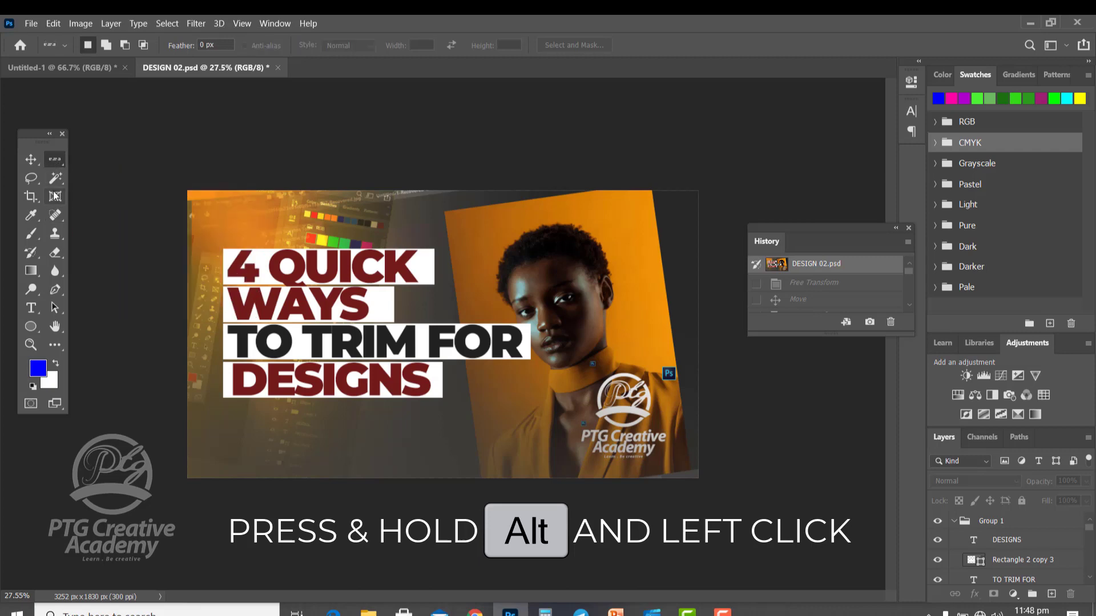
left_click(58, 162, "alt")
left_click(56, 163, "alt")
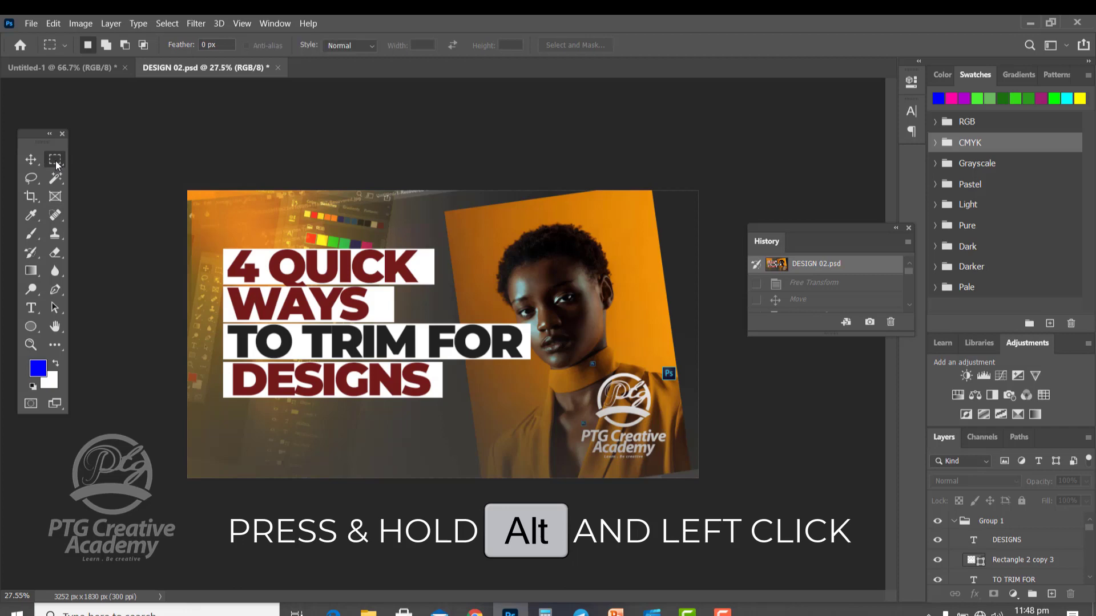
left_click(59, 162, "alt")
right_click(58, 162)
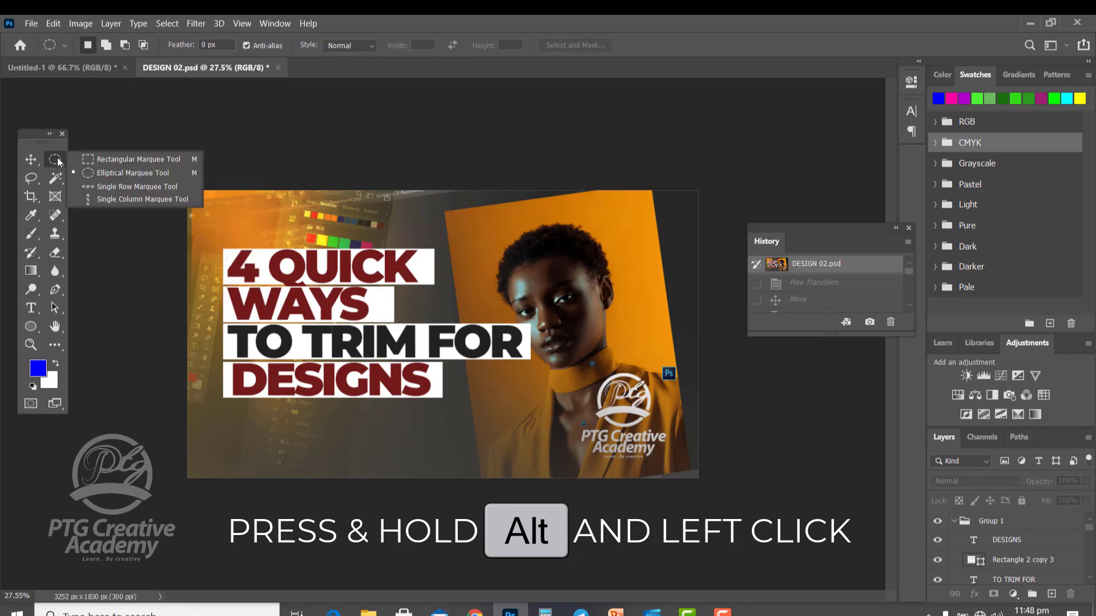
left_click(56, 161)
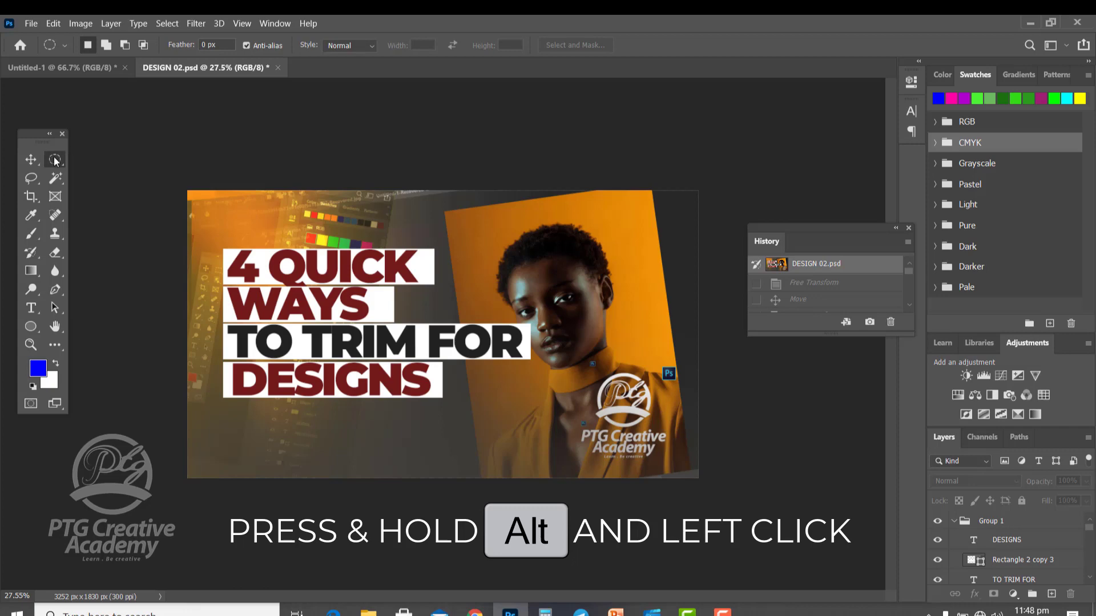
left_click(55, 162, "alt")
left_click(55, 162, "alt")
left_click(55, 162, "alt")
left_click(55, 162, "alt")
left_click(54, 162, "alt")
left_click(37, 180)
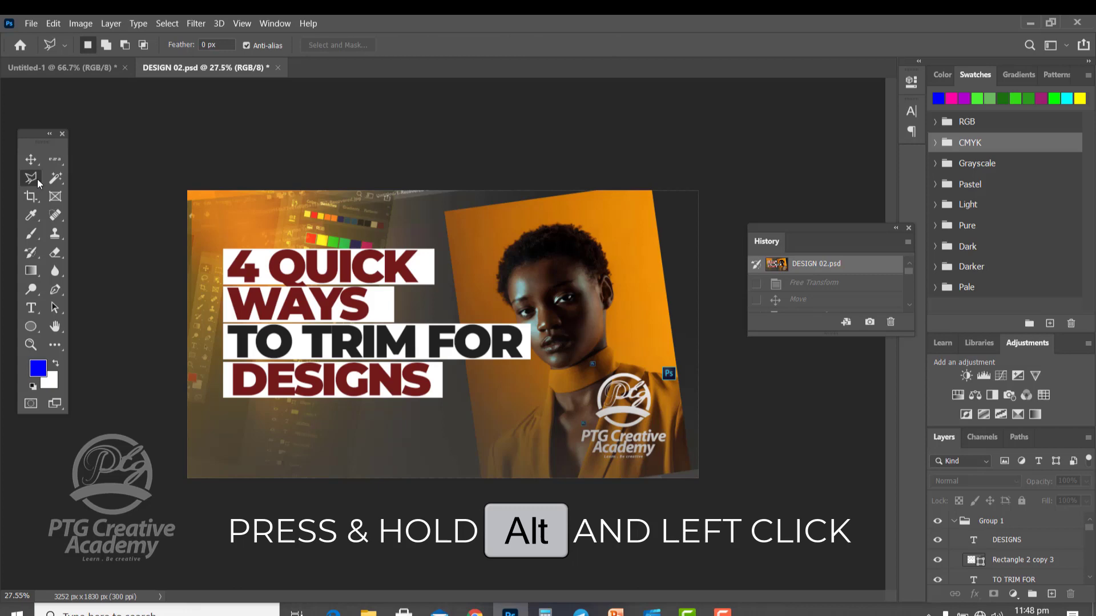
left_click(37, 182, "alt")
left_click(56, 179, "alt")
left_click(55, 180, "alt")
left_click(55, 180, "alt")
left_click(56, 180, "alt")
left_click(55, 180, "alt")
left_click(55, 180, "alt")
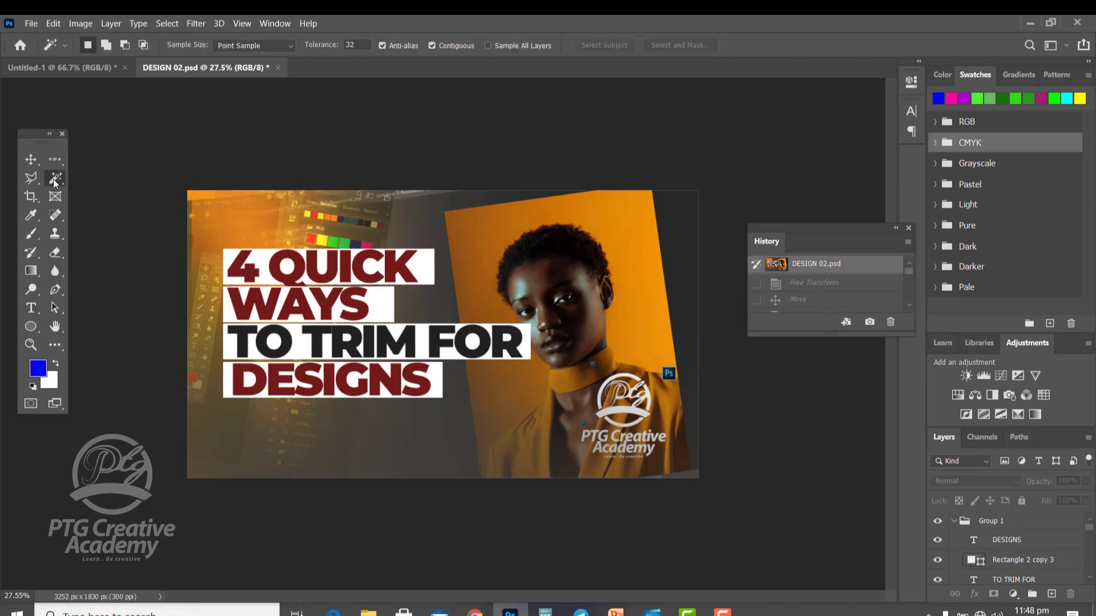
left_click(56, 180, "alt")
left_click(55, 160, "alt")
left_click(55, 160, "alt")
left_click(54, 160, "alt")
left_click(55, 160, "alt")
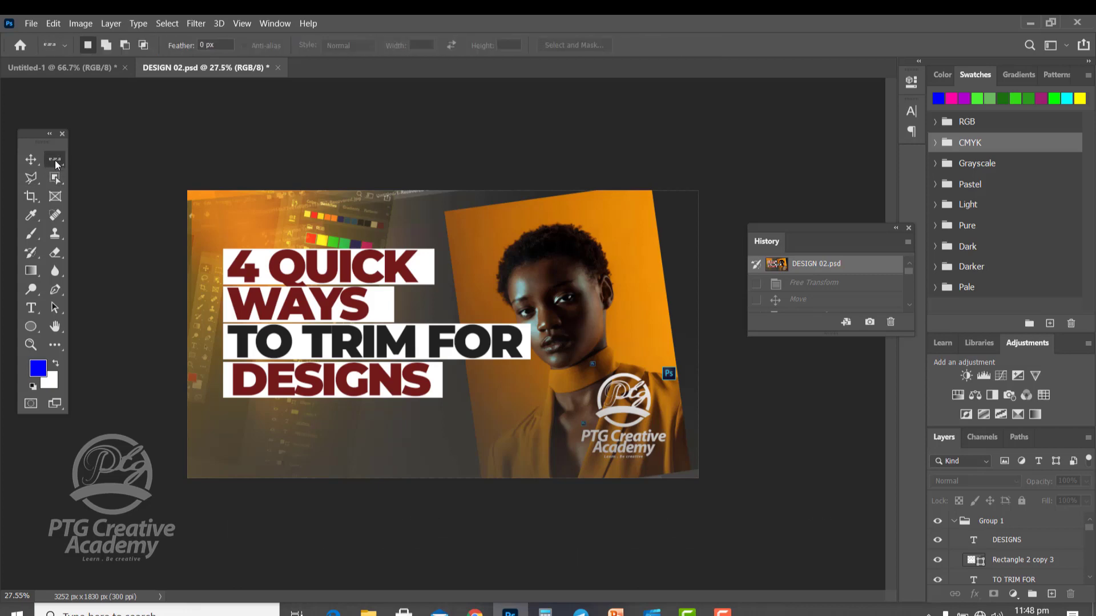
left_click(55, 160, "alt")
left_click(54, 160, "alt")
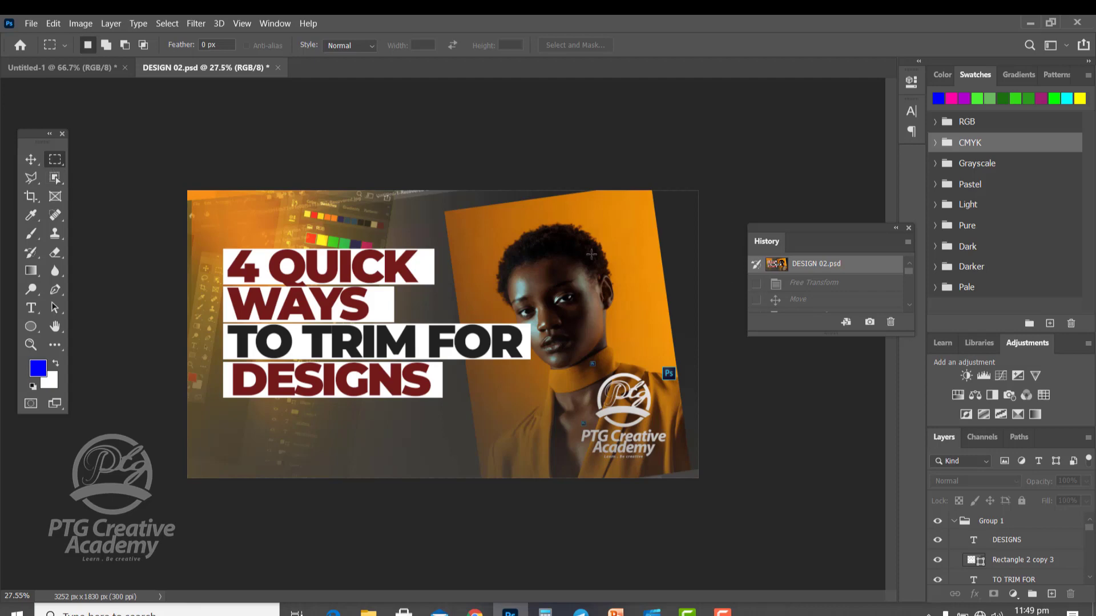
Open the women-fashion-portraits-emotion - UNSPLASH image from the PROJECT 2 PHOTOS folder.
left_click(28, 159)
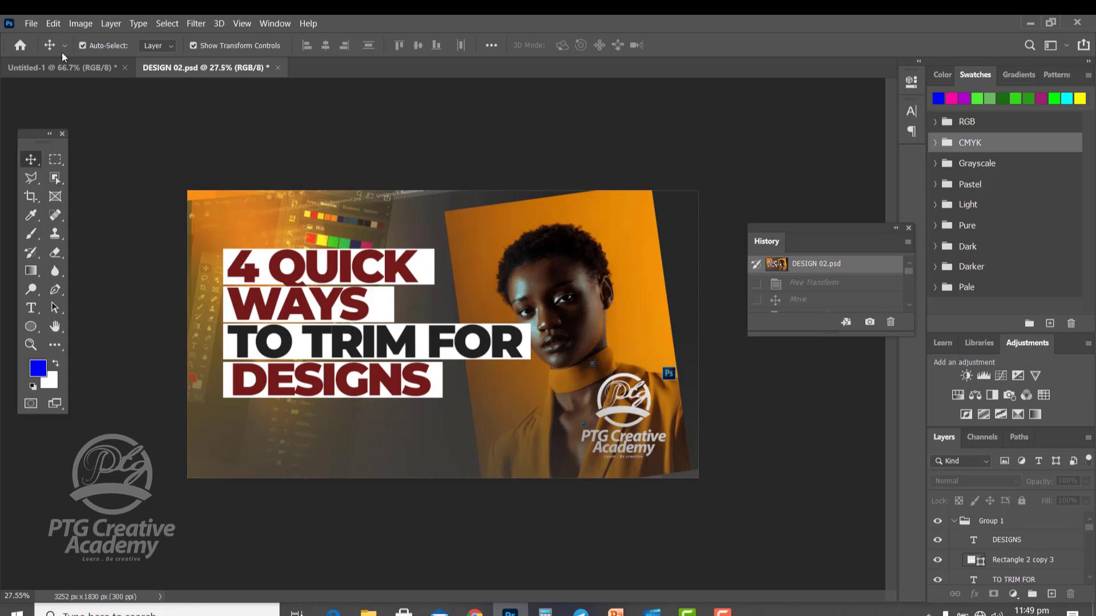
left_click(31, 23)
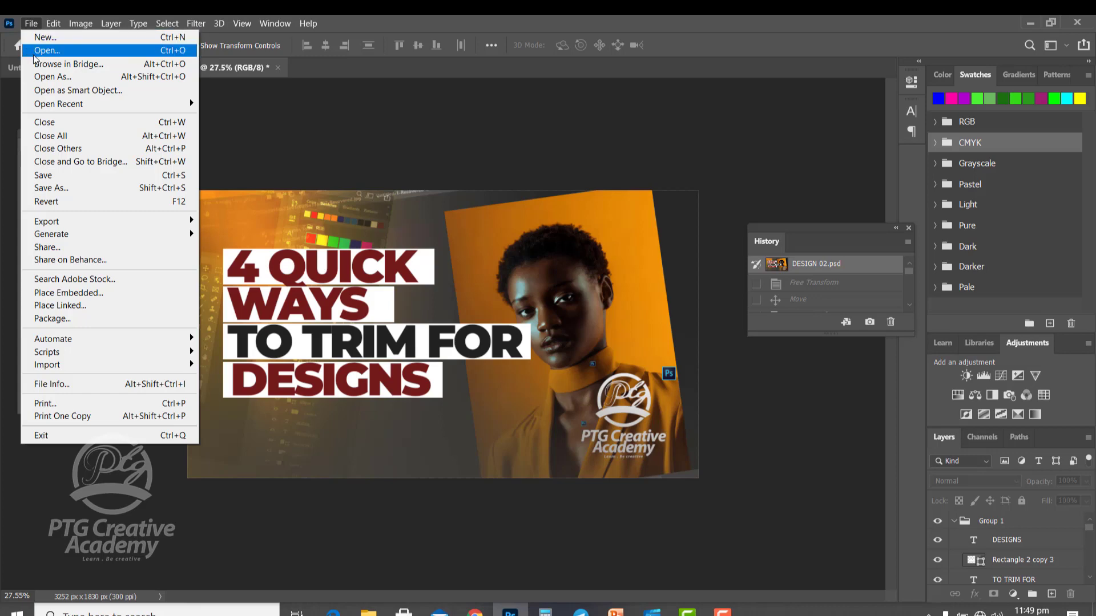
left_click(37, 52)
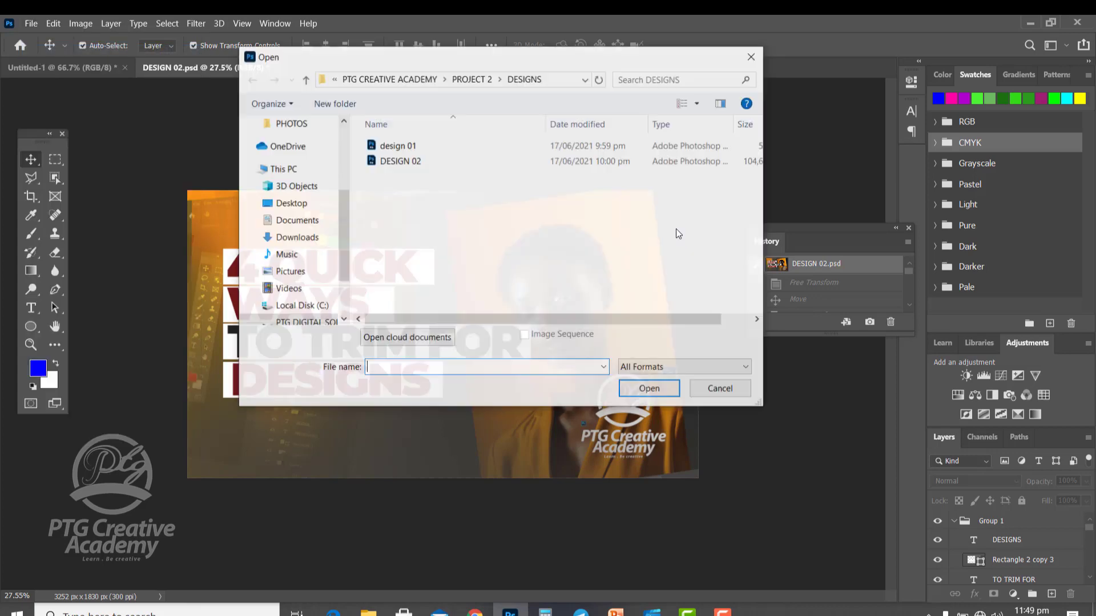
left_click(472, 80)
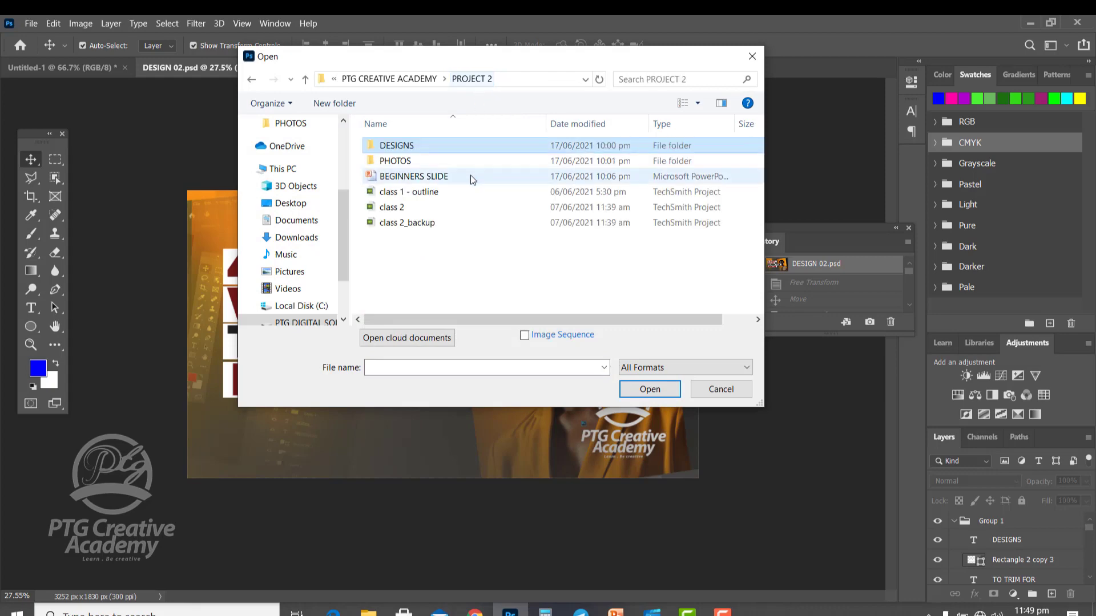
double_click(396, 161)
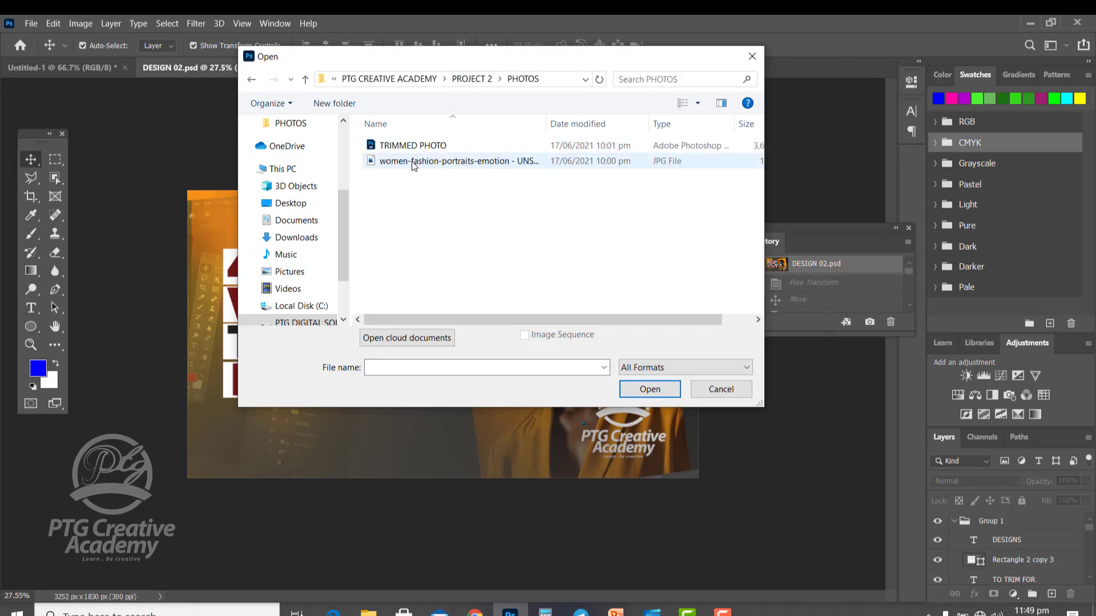
double_click(414, 162)
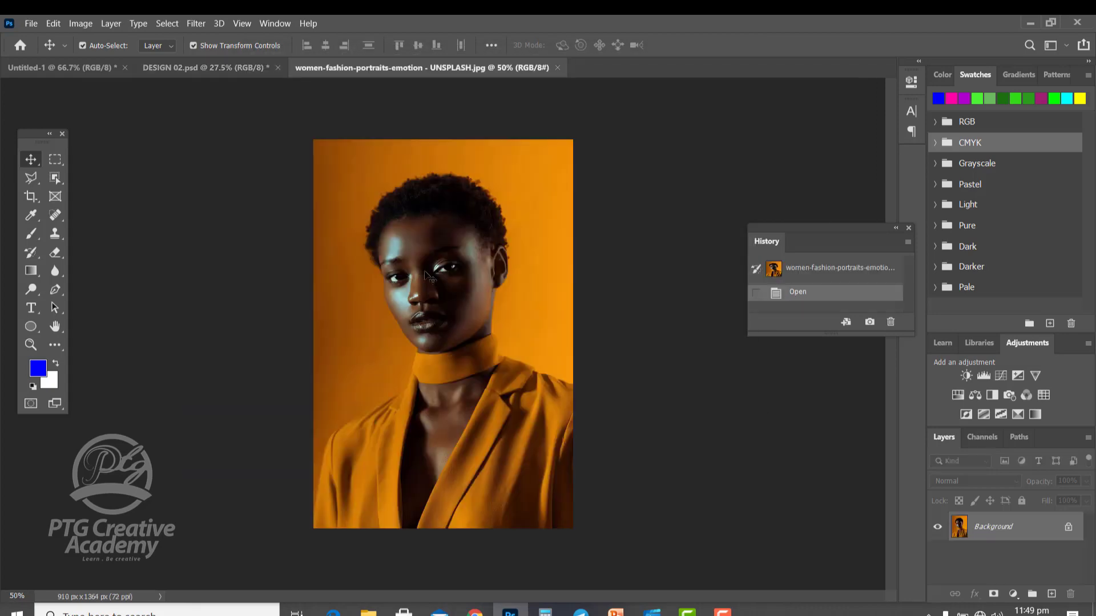
Try drawing a rectangular selection around the woman's head and shoulders, then deselect it.
left_click(226, 69)
left_click(444, 72)
left_click(53, 160)
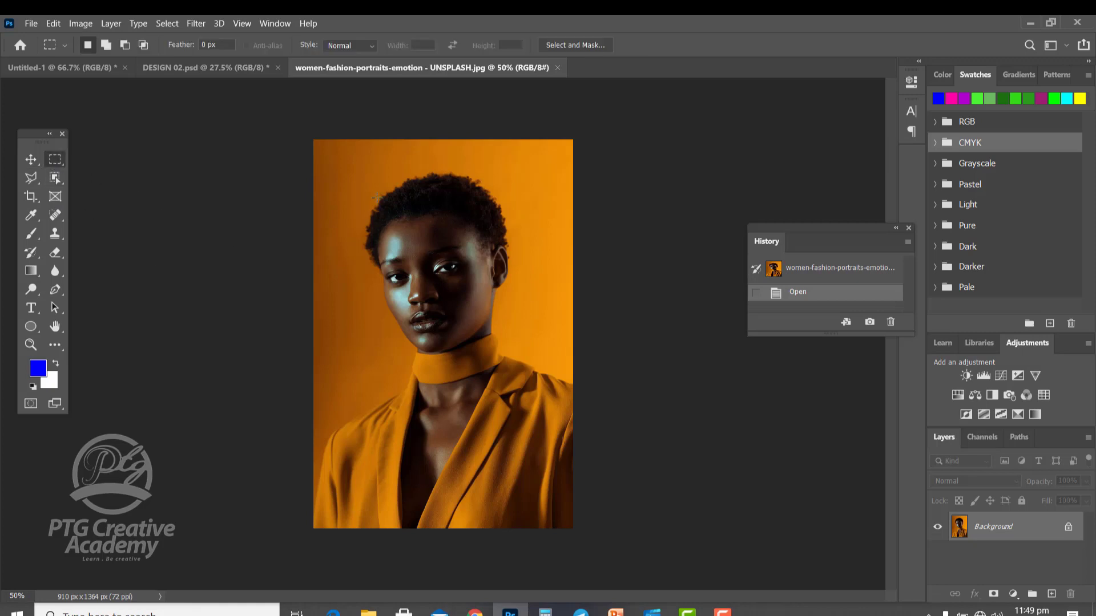
left_click_drag(357, 175, 536, 411)
left_click_drag(470, 321, 473, 323)
left_click(263, 241)
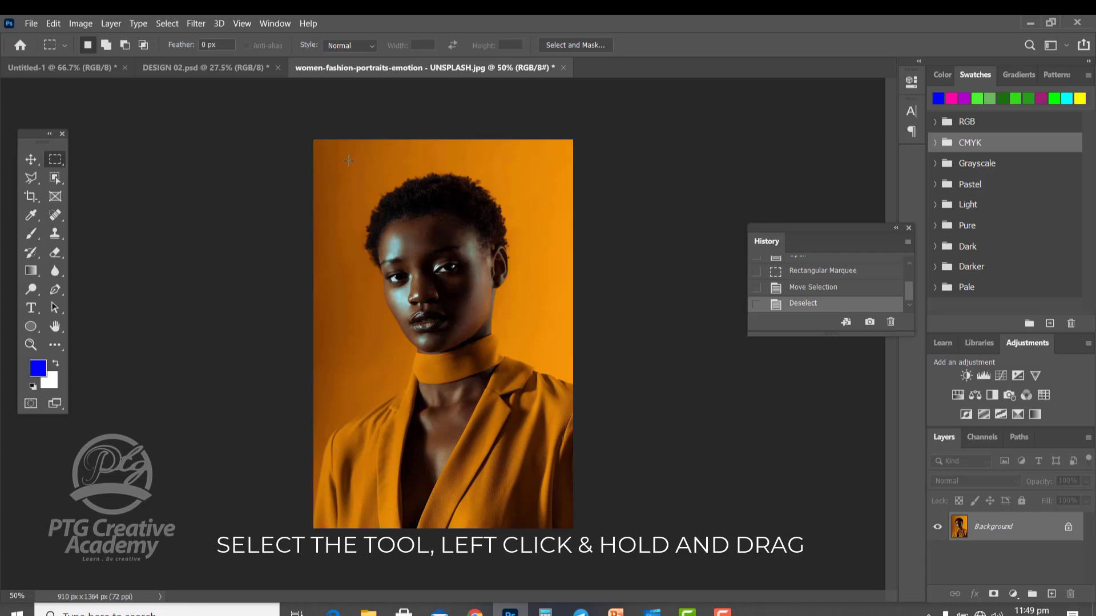
left_click_drag(349, 160, 533, 411)
left_click(361, 211)
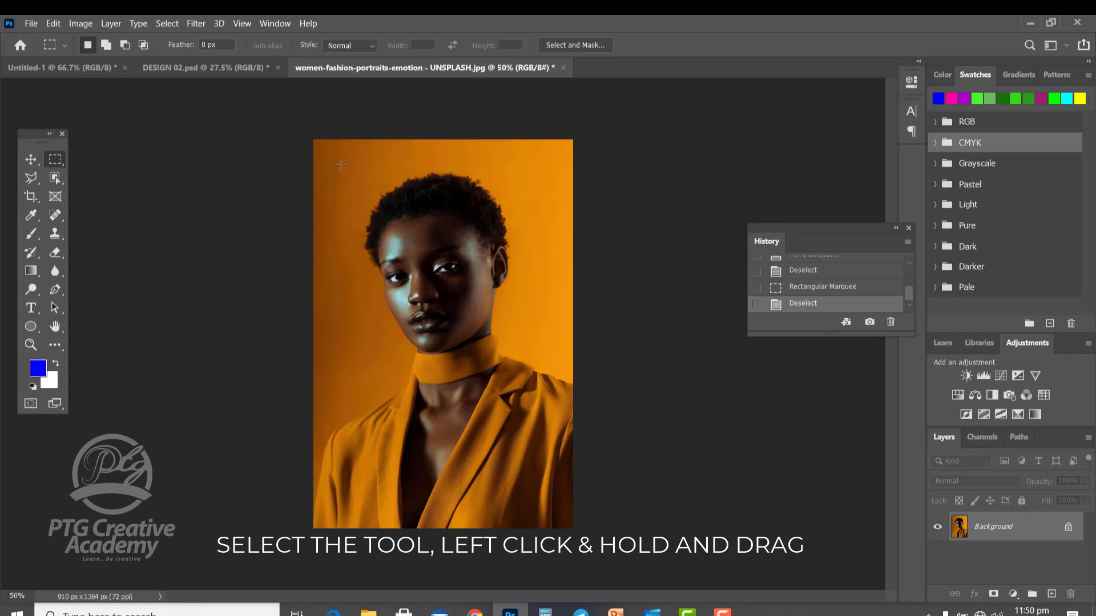
Select a rectangle around the woman's head and shoulders and copy it to a new layer.
left_click_drag(340, 165, 531, 420)
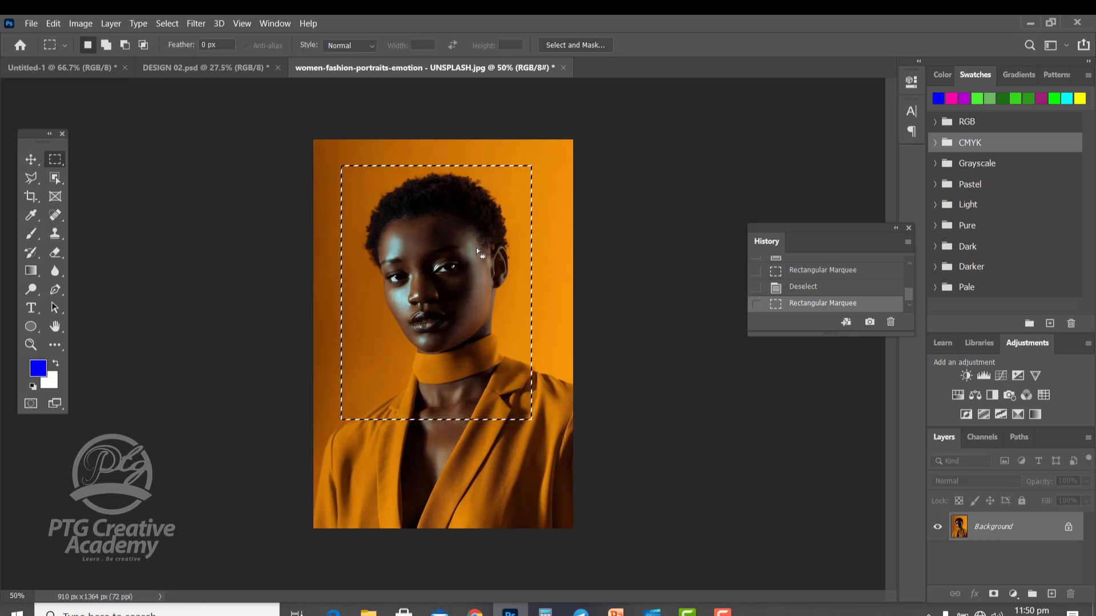
right_click(438, 237)
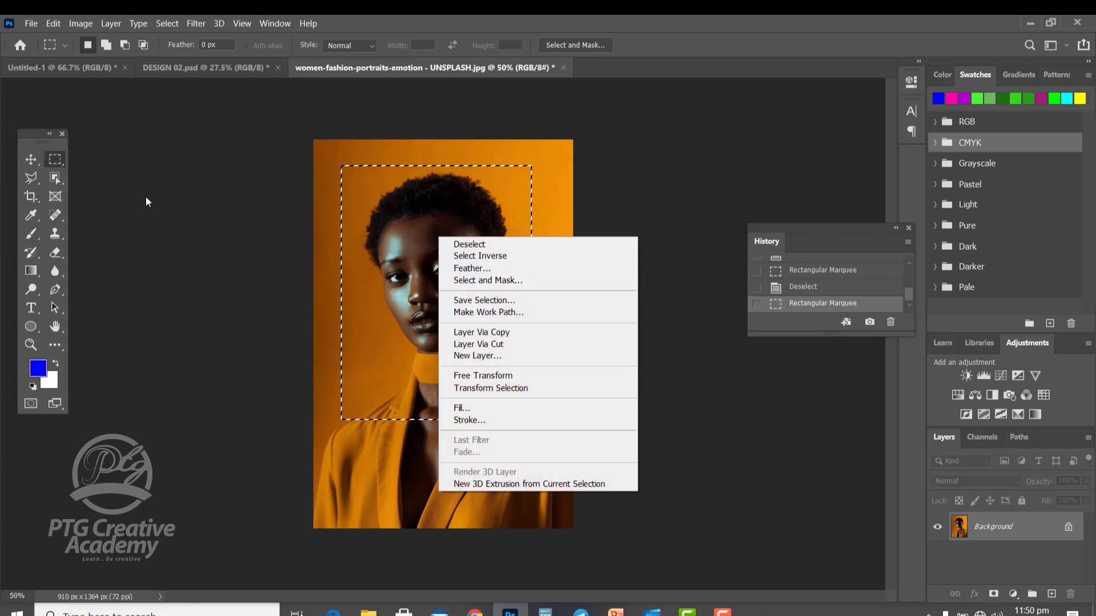
right_click(464, 199)
right_click(465, 200)
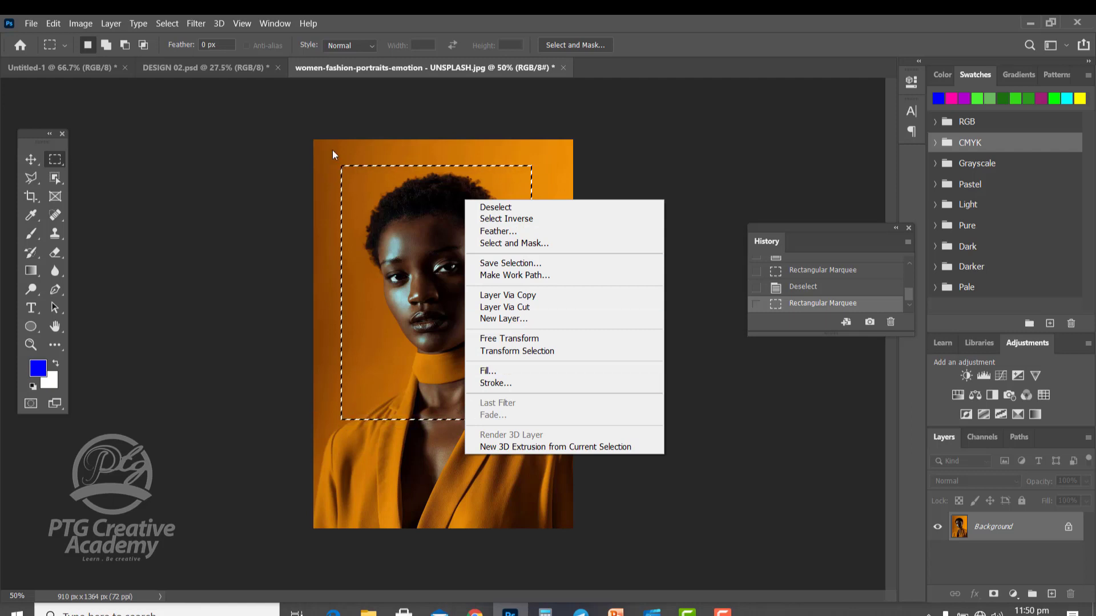
left_click(520, 295)
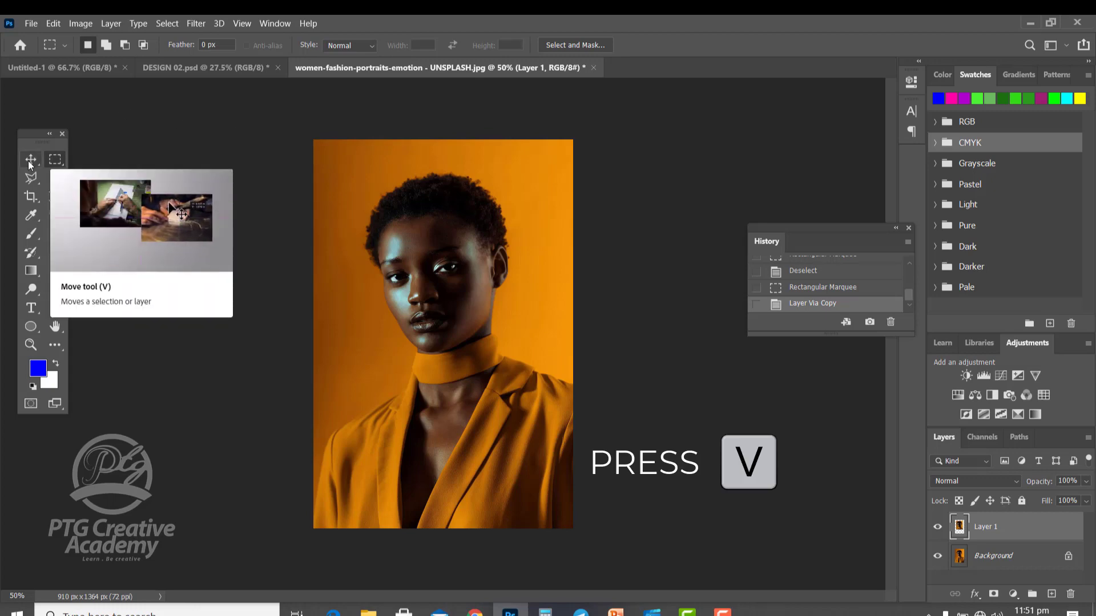
Move the copied layer slightly down and to the right over the portrait with the Move tool.
key("v")
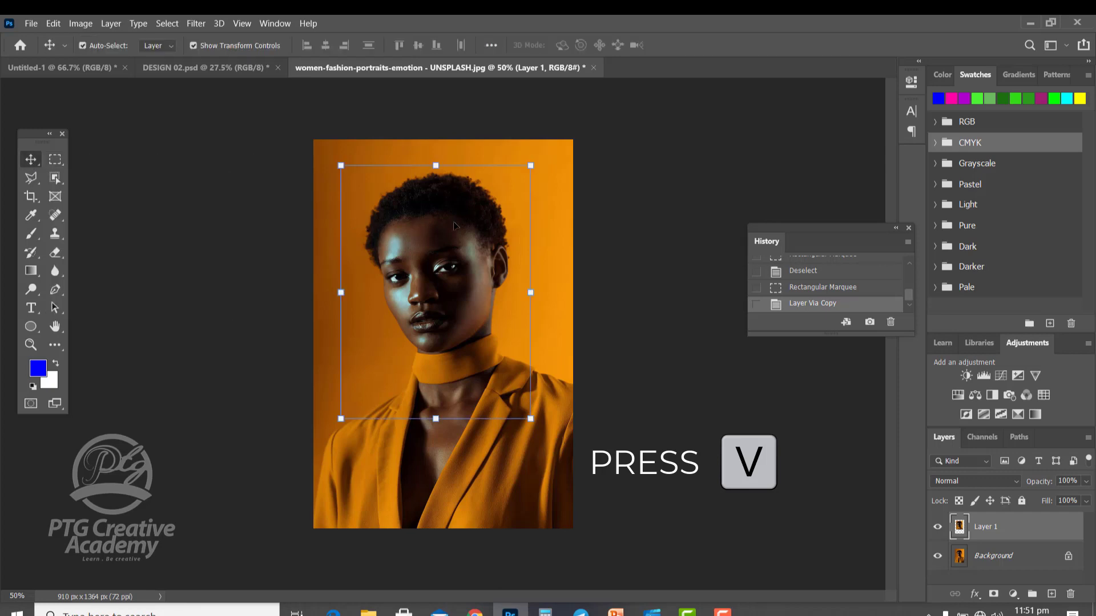
left_click(52, 163)
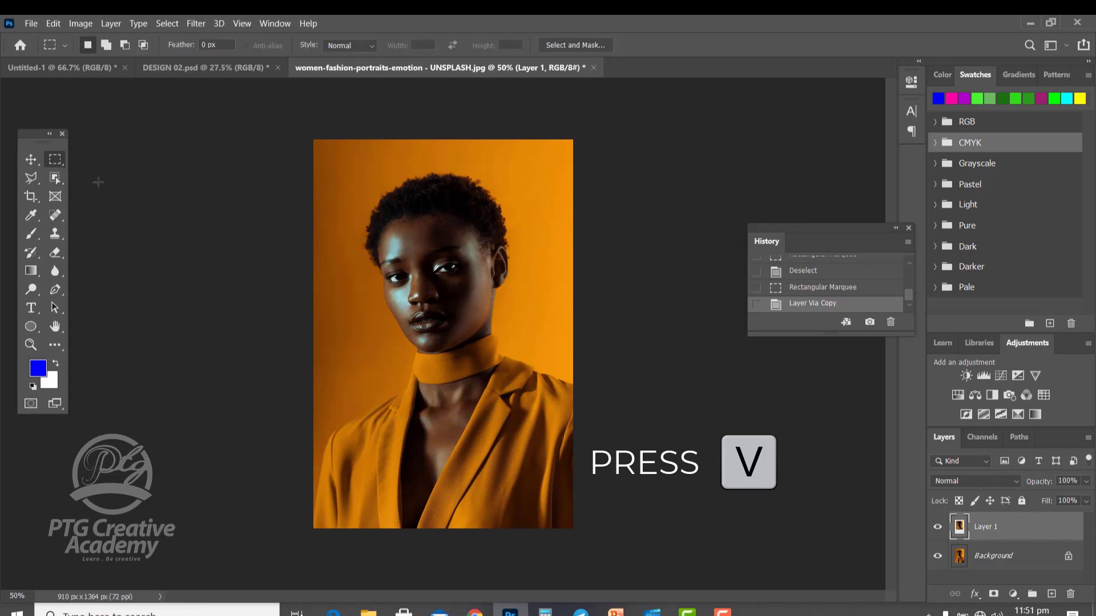
right_click(59, 158)
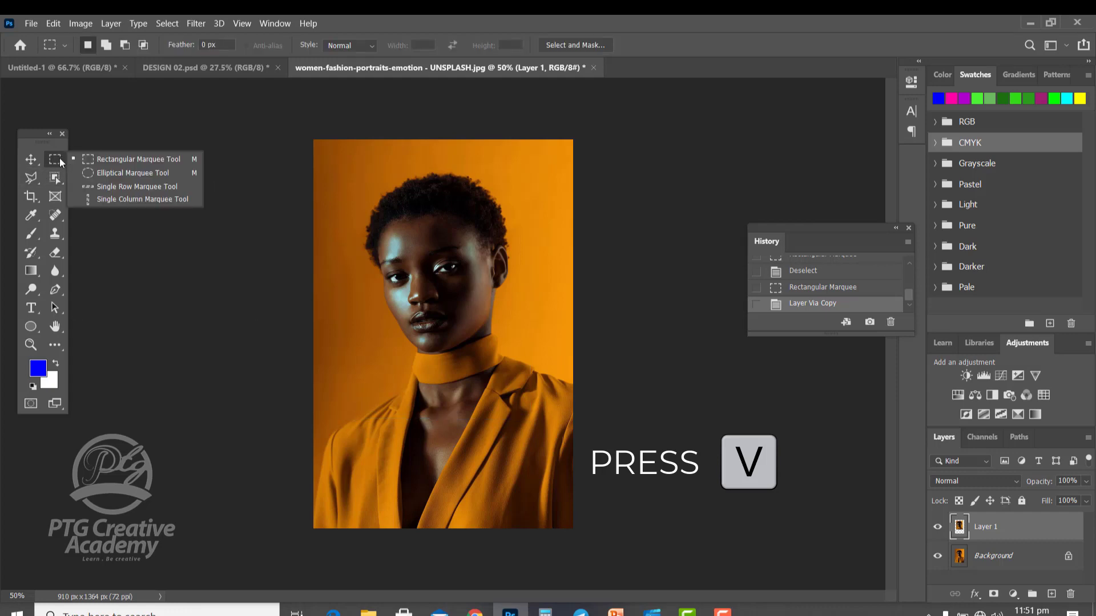
left_click(143, 161)
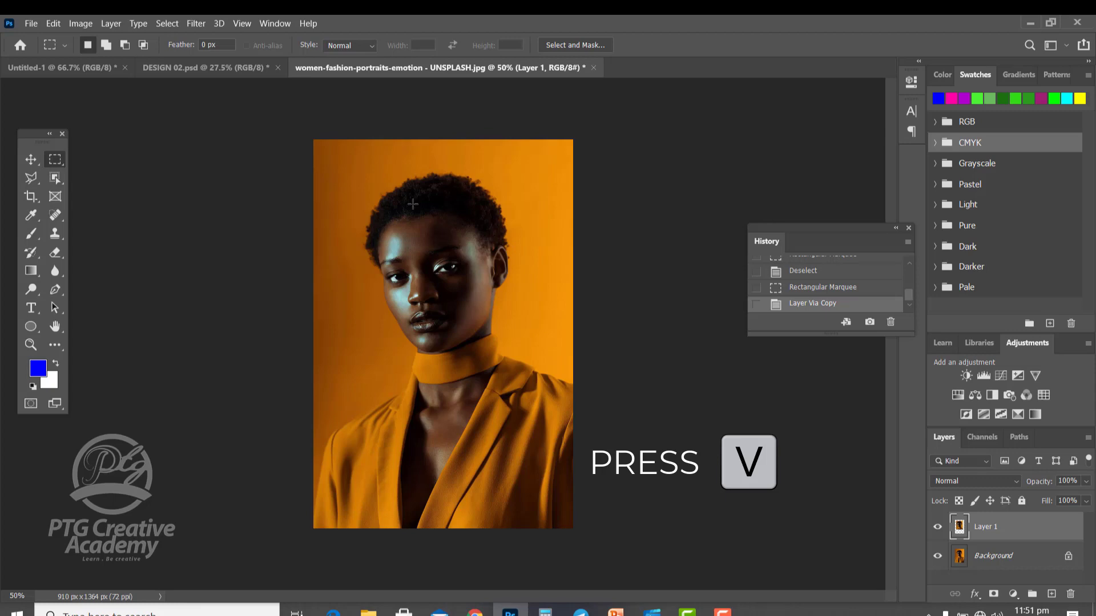
key("v")
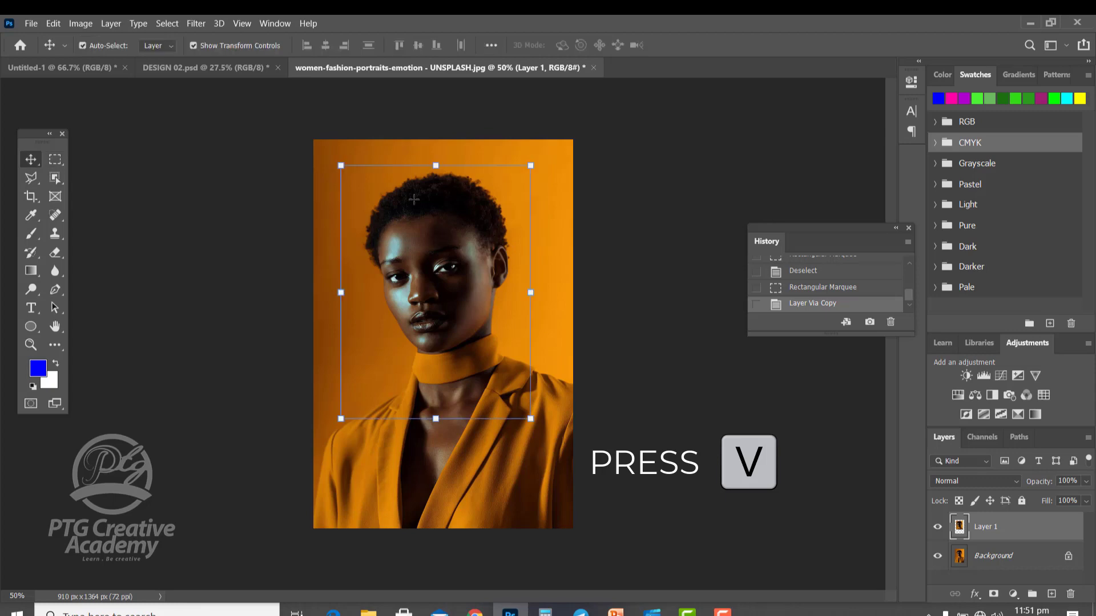
left_click_drag(419, 227, 413, 257)
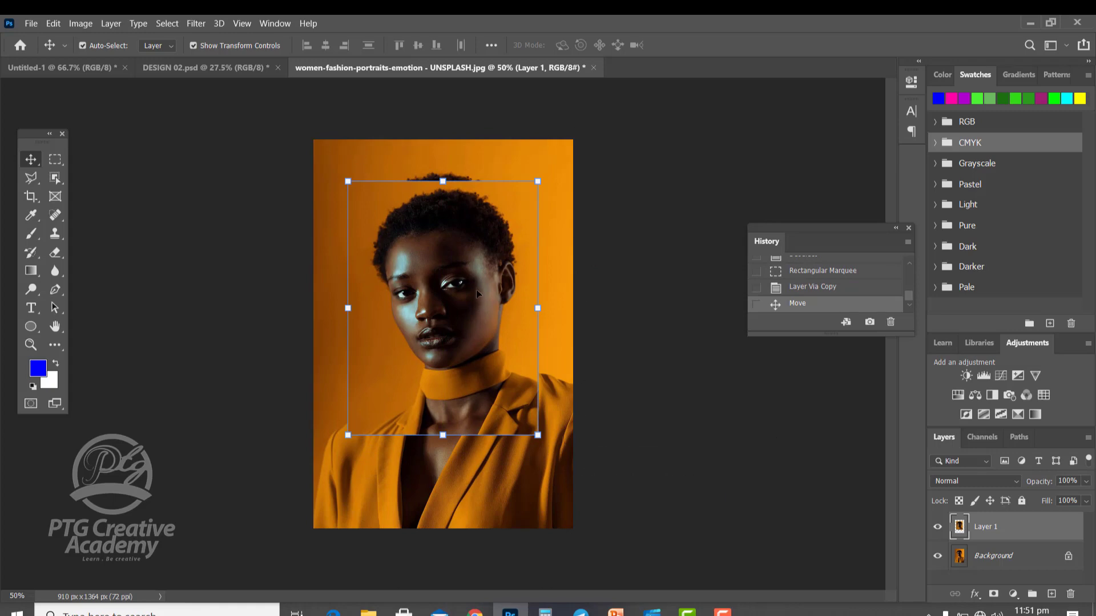
left_click_drag(477, 293, 530, 326)
left_click_drag(462, 296, 426, 237)
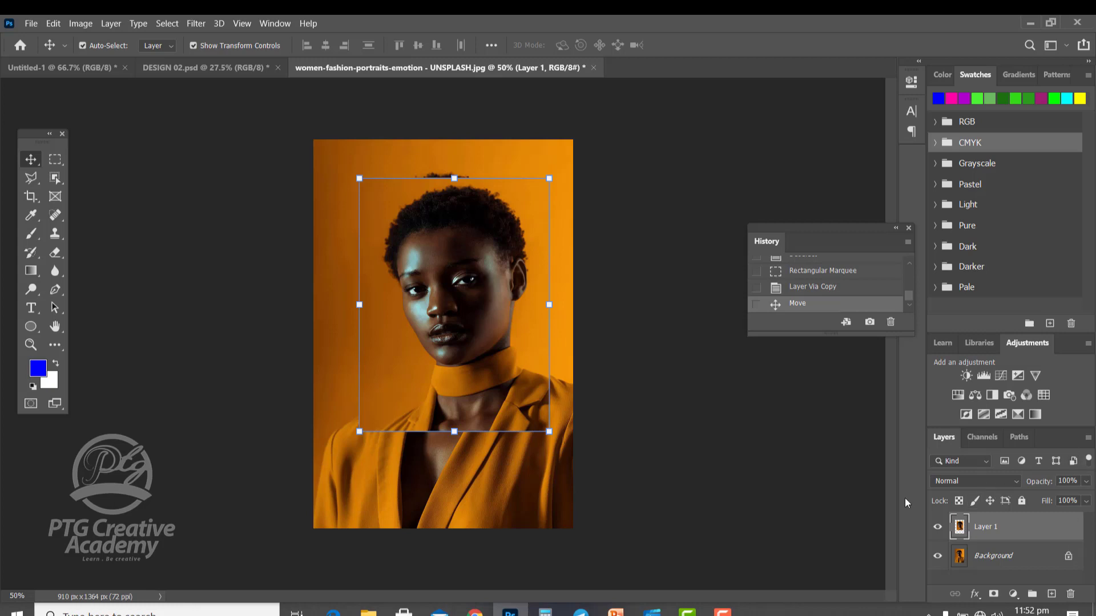
Nudge the copied rectangular layer slightly up and to the left with the Move tool.
left_click(55, 160)
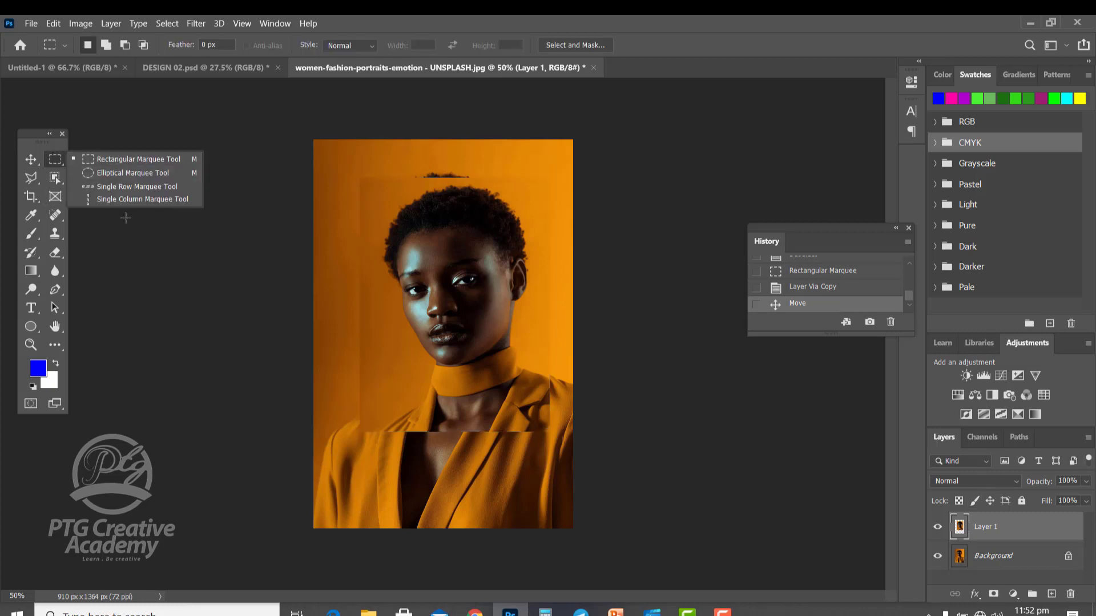
left_click(50, 159)
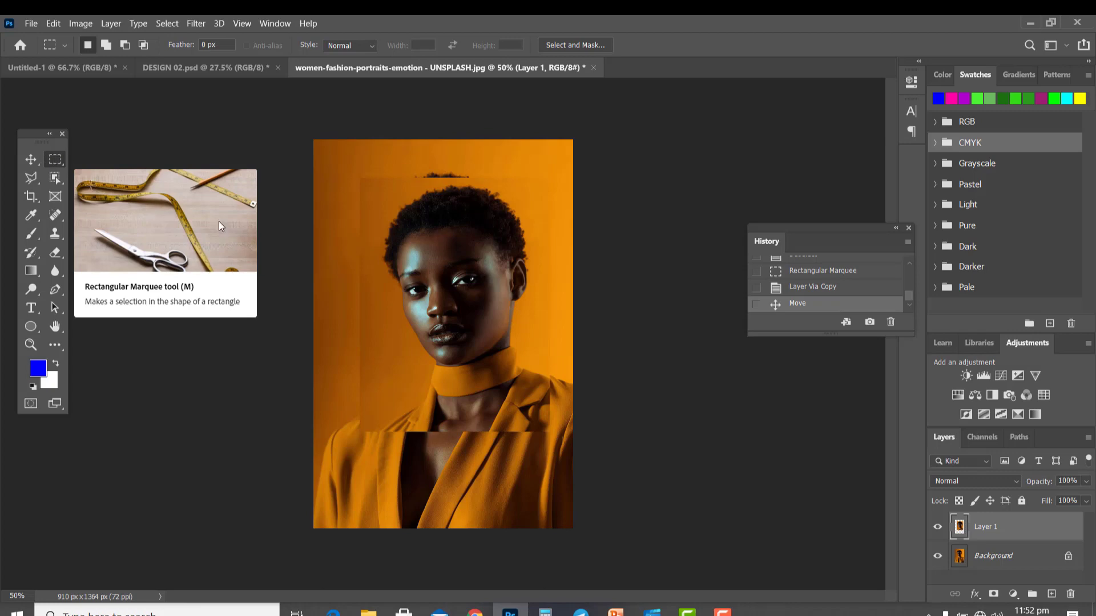
left_click(31, 160)
left_click_drag(441, 238, 417, 255)
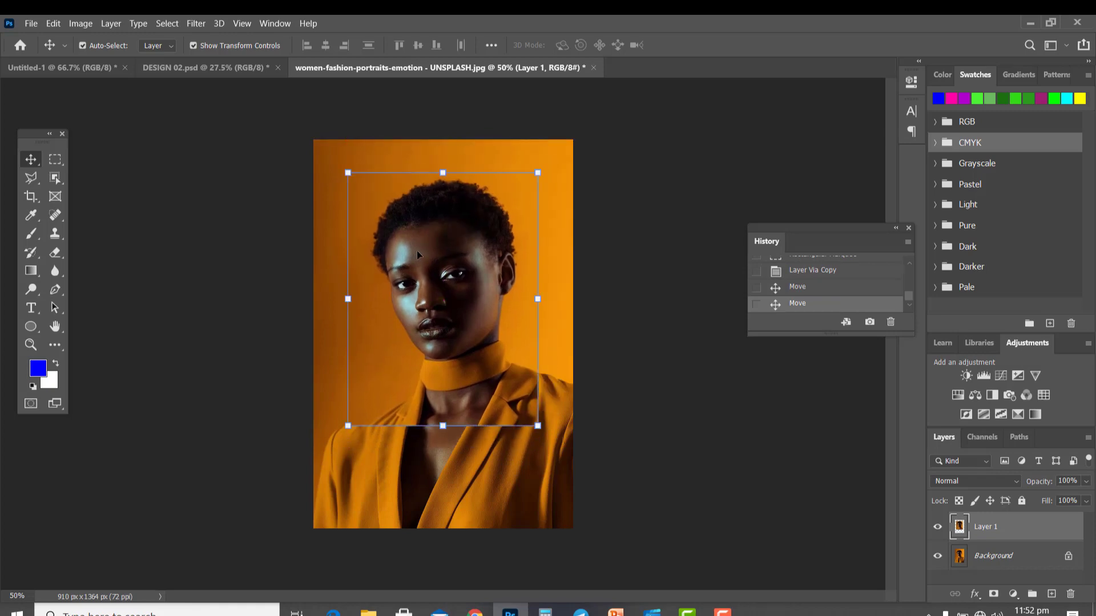
Toggle Layer 1's visibility to compare it with the original, then move it down and to the right.
left_click(937, 527)
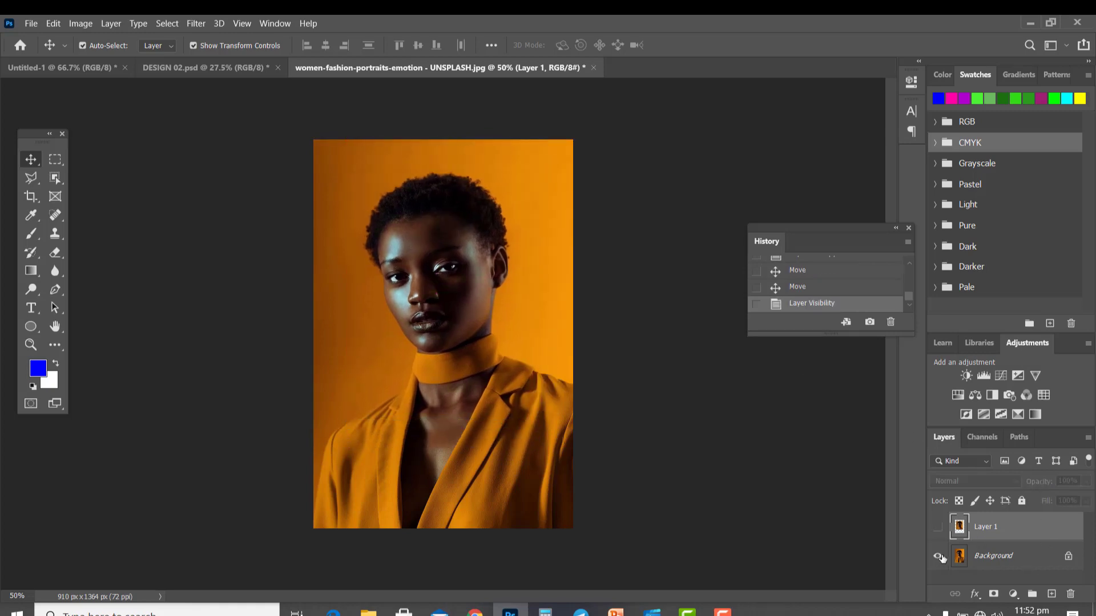
left_click(938, 527)
left_click(938, 527)
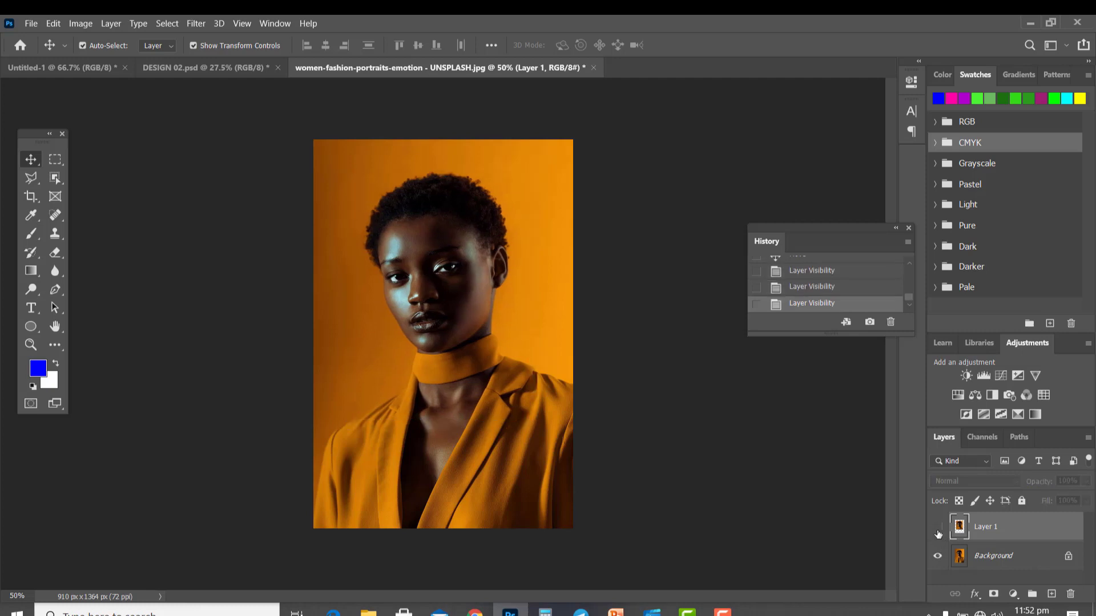
left_click(937, 529)
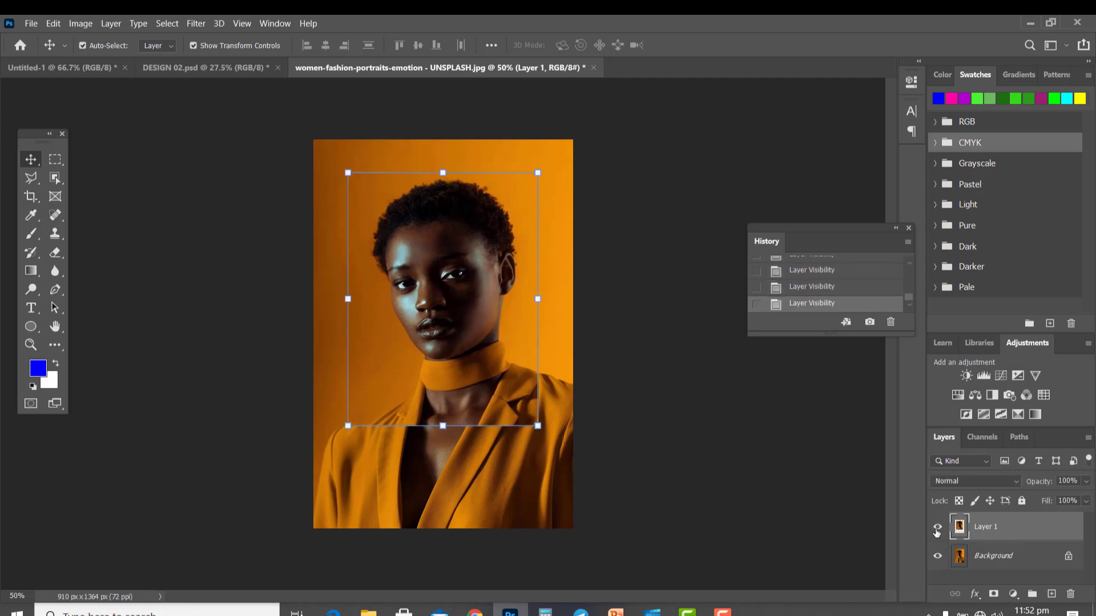
left_click_drag(429, 293, 491, 395)
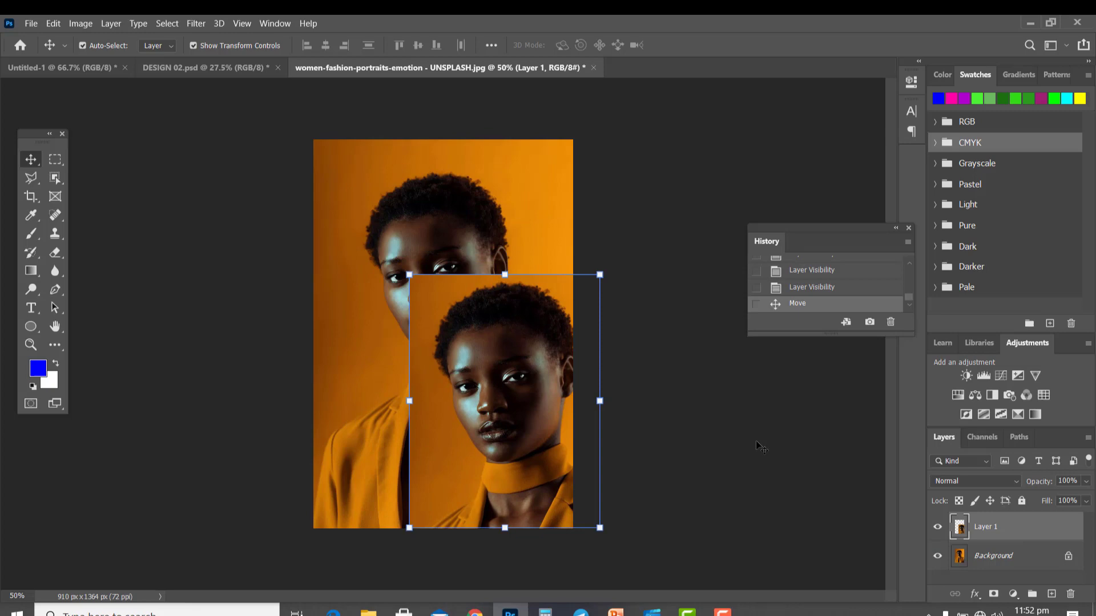
Hide Layer 1 so only the original portrait shows.
left_click(937, 528)
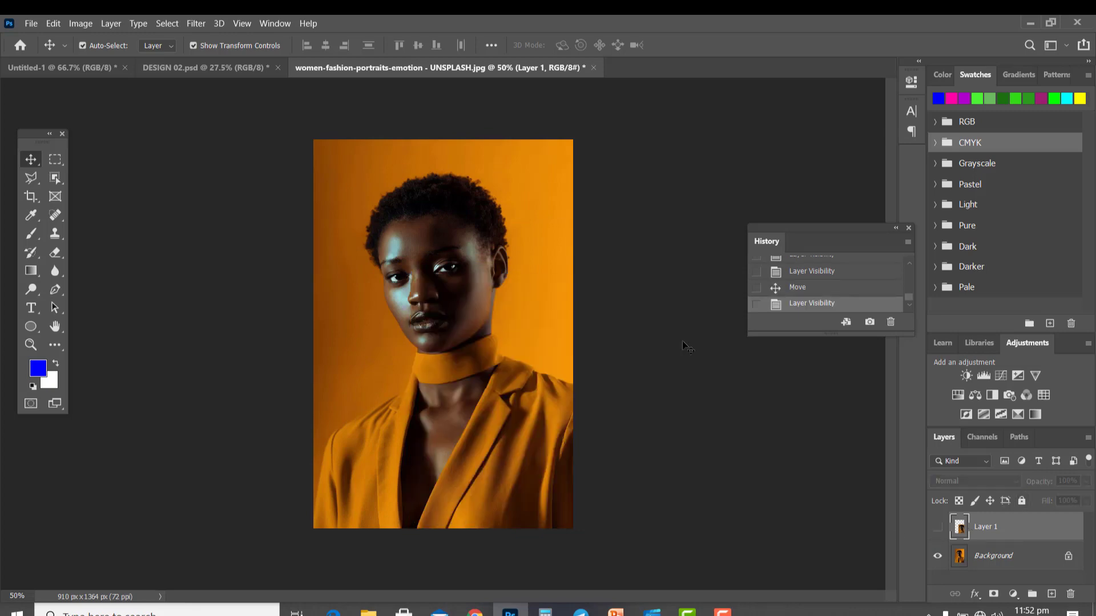
left_click(937, 529)
left_click(937, 529)
left_click(938, 530)
left_click(938, 530)
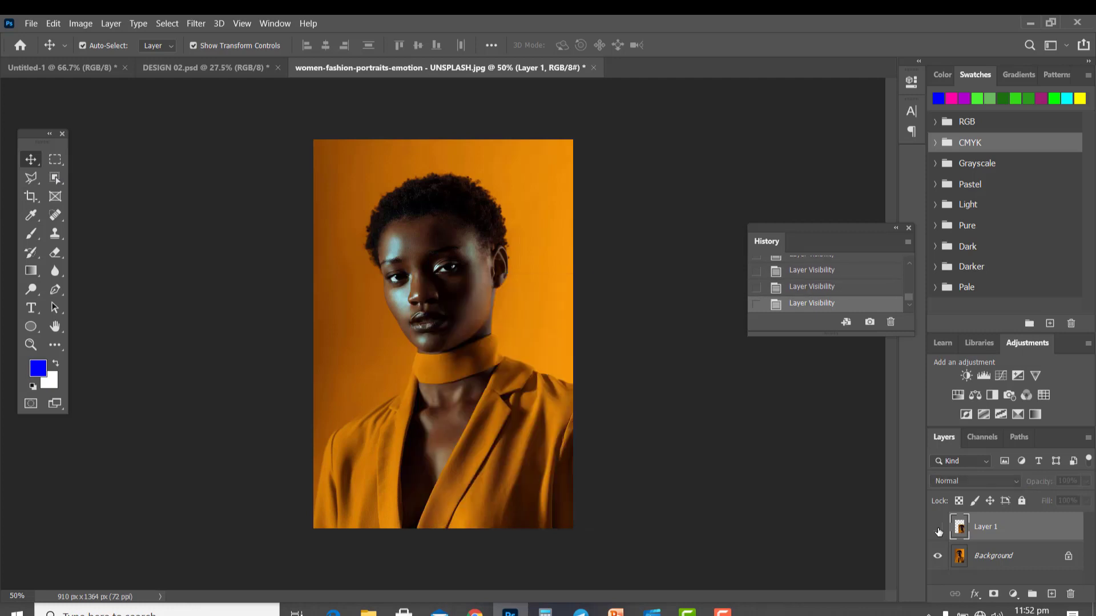
left_click(939, 530)
Draw a circular selection with the Elliptical Marquee tool around the woman's head and reposition it.
left_click(49, 161)
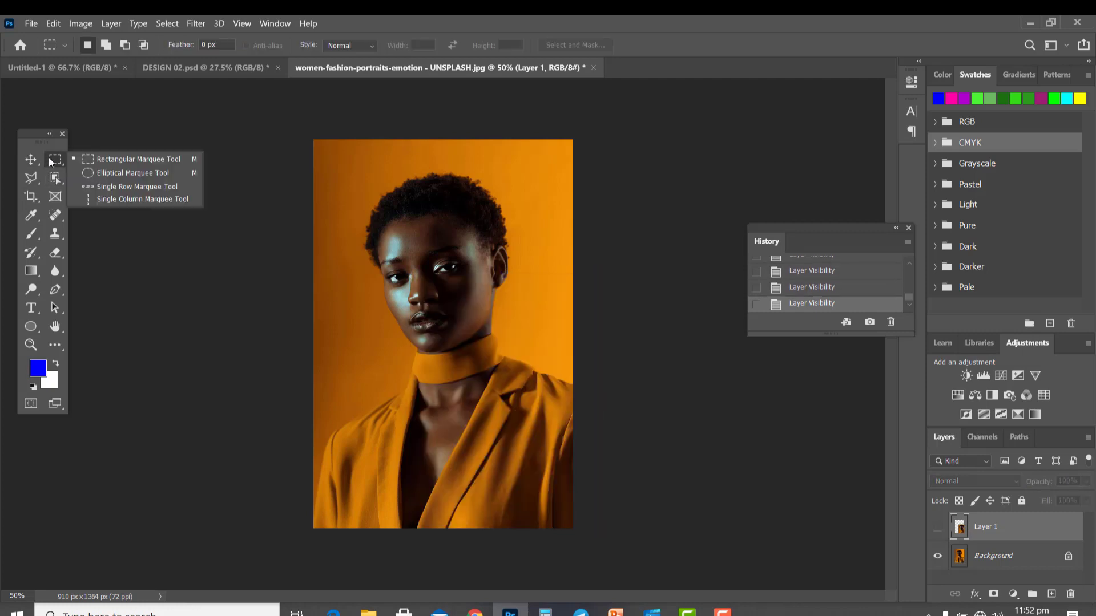
left_click(105, 175)
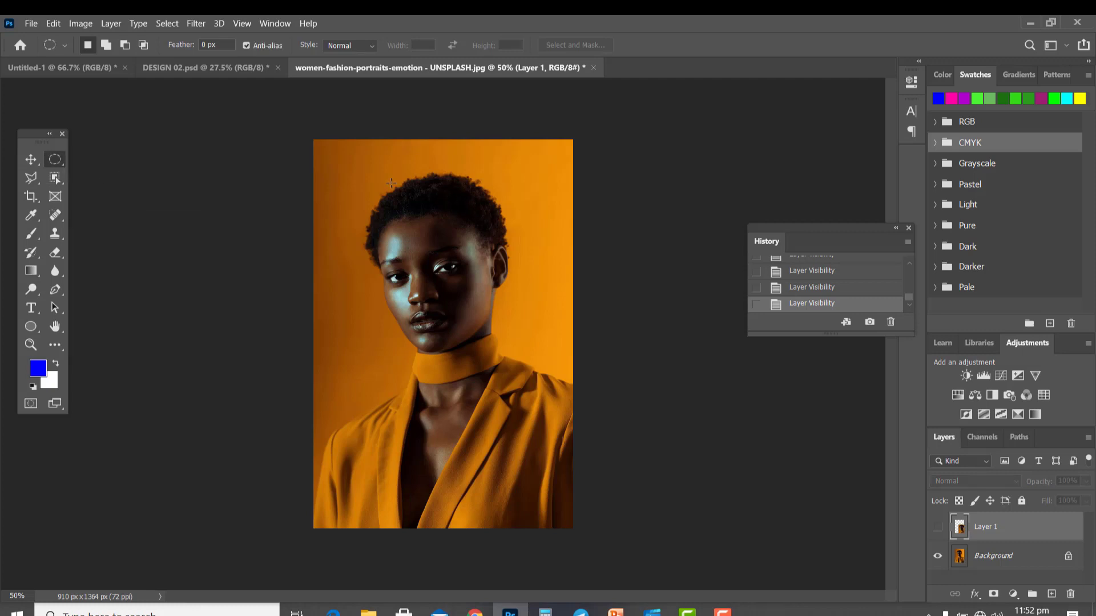
left_click_drag(361, 173, 596, 434)
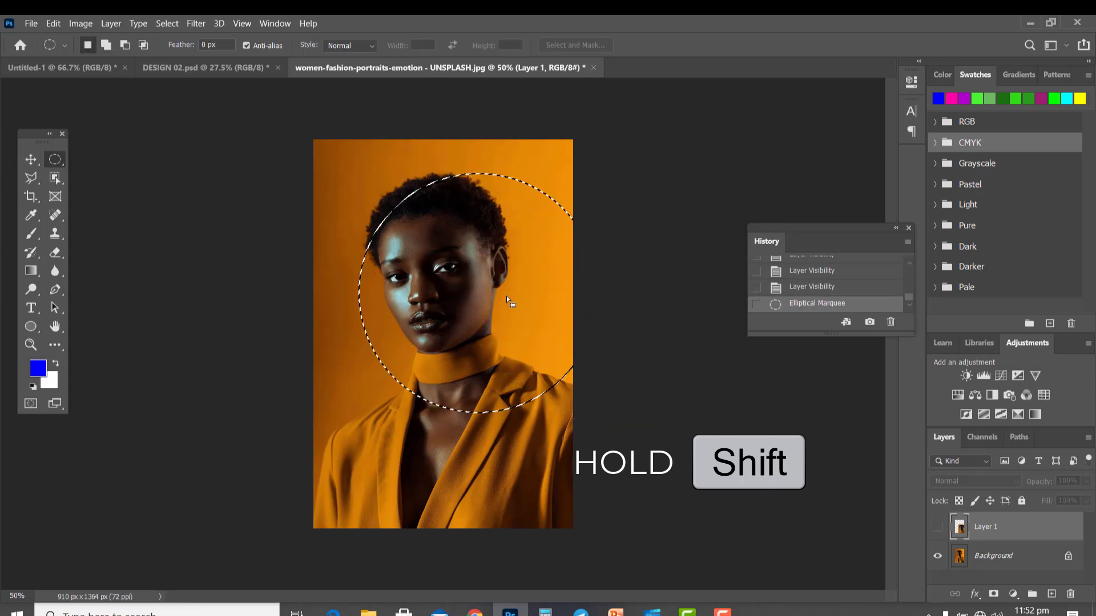
left_click_drag(501, 286, 464, 274)
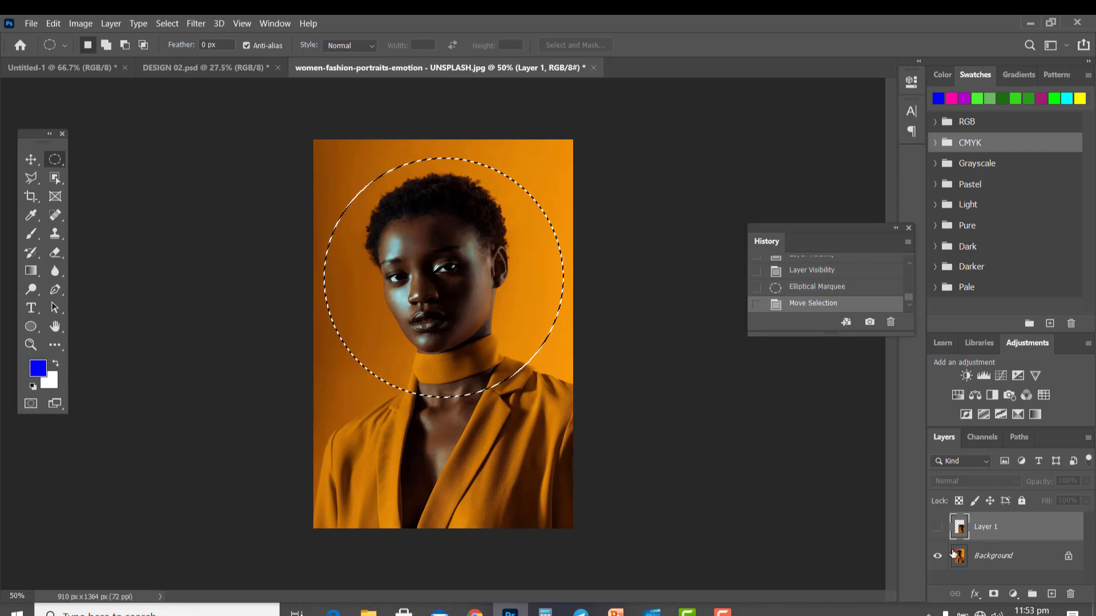
Select the Background layer and copy the circular selection to a new layer.
left_click(1004, 556)
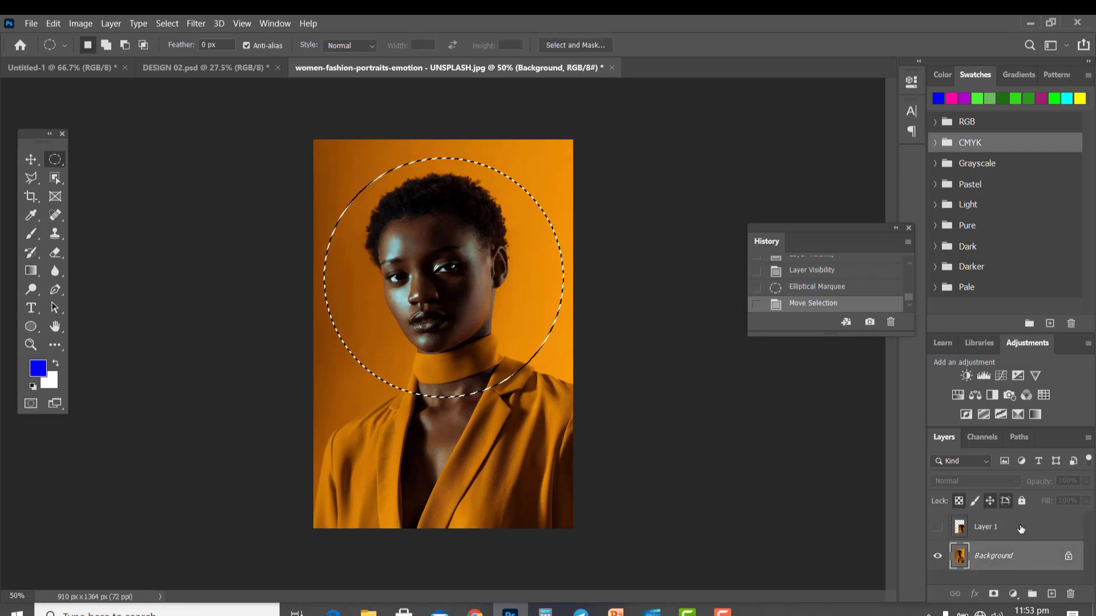
left_click(993, 528)
left_click(937, 534)
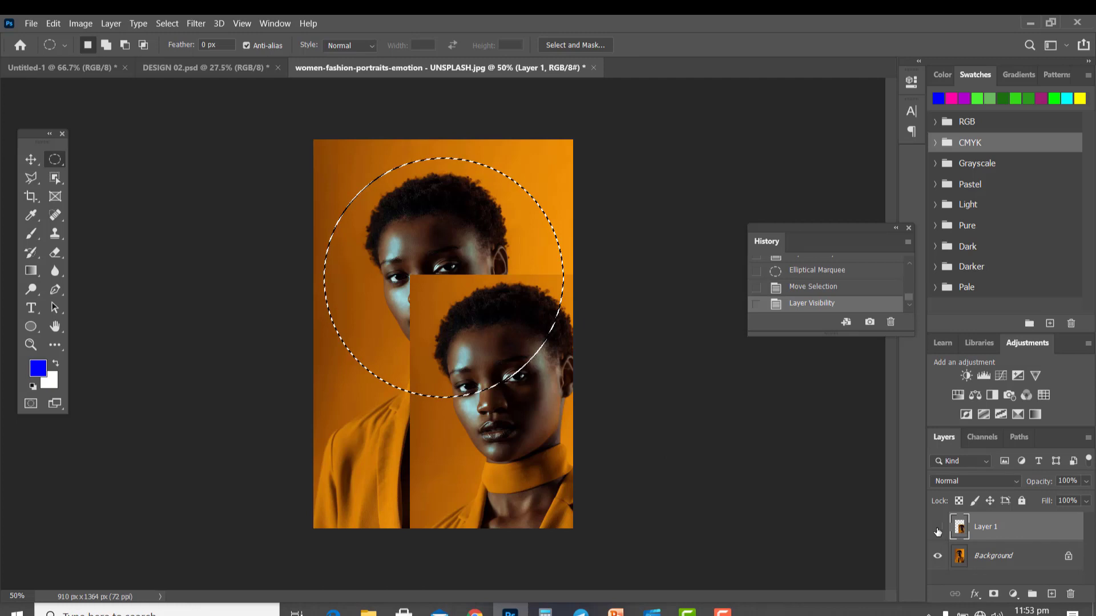
left_click(935, 532)
left_click(993, 556)
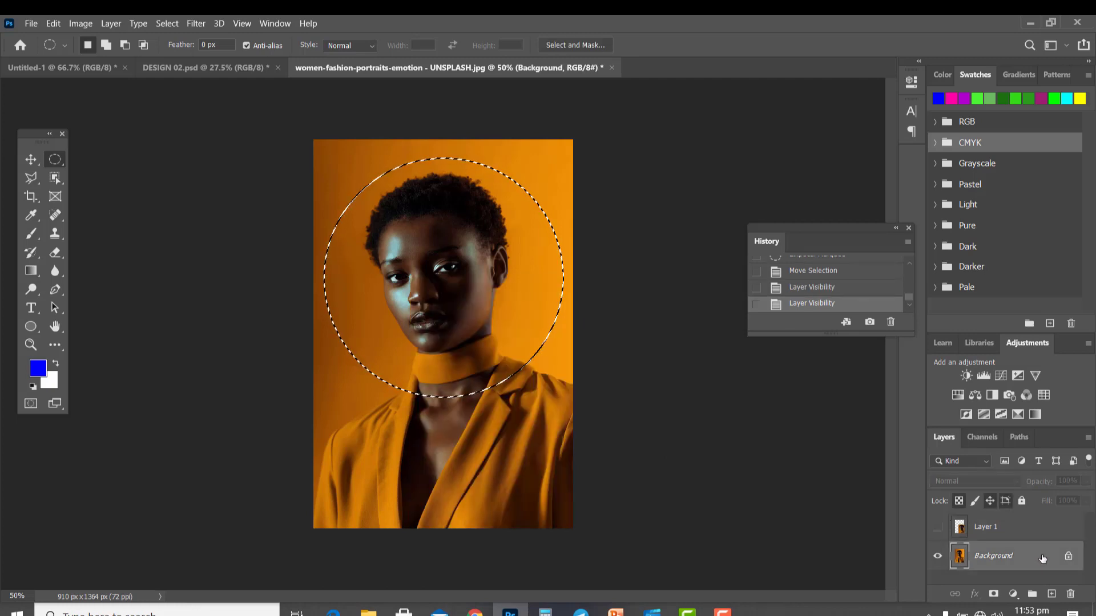
right_click(443, 269)
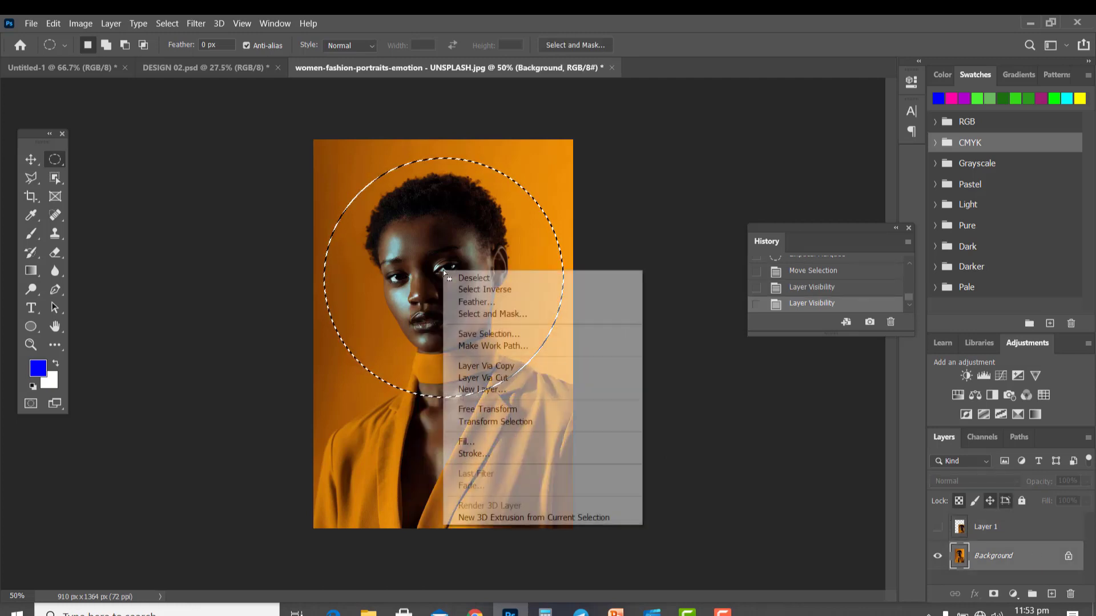
left_click(502, 366)
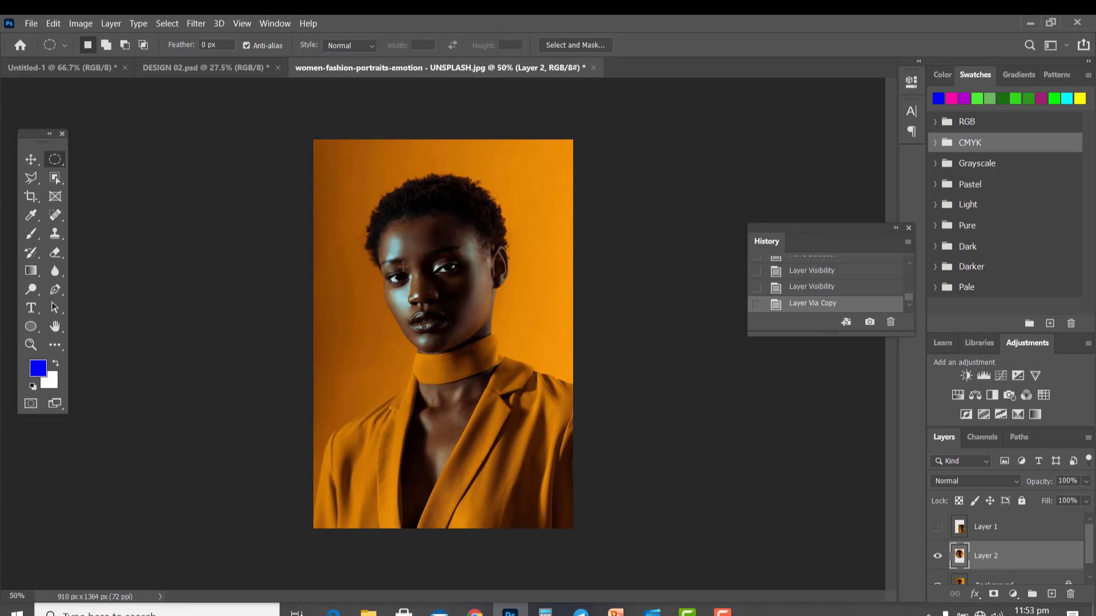
Move the circular copy down and to the left, then hide Layer 2.
key("v")
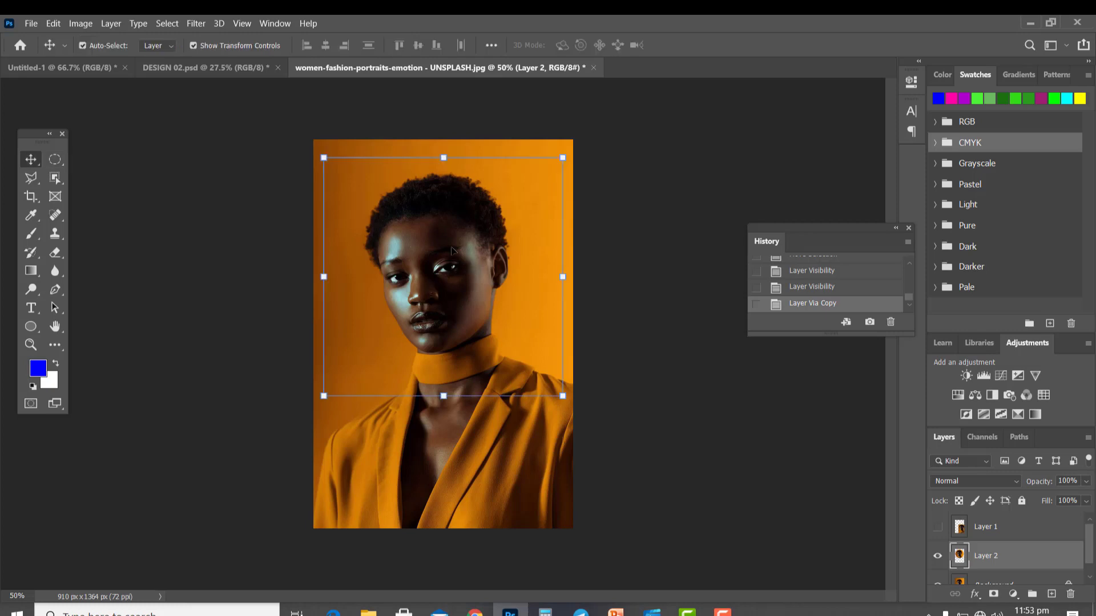
mouse_move(451, 234)
left_mouse_down()
mouse_move(443, 323)
mouse_move(508, 366)
mouse_move(388, 378)
mouse_move(544, 369)
mouse_move(414, 378)
mouse_move(471, 259)
mouse_move(441, 343)
mouse_move(443, 230)
left_mouse_up()
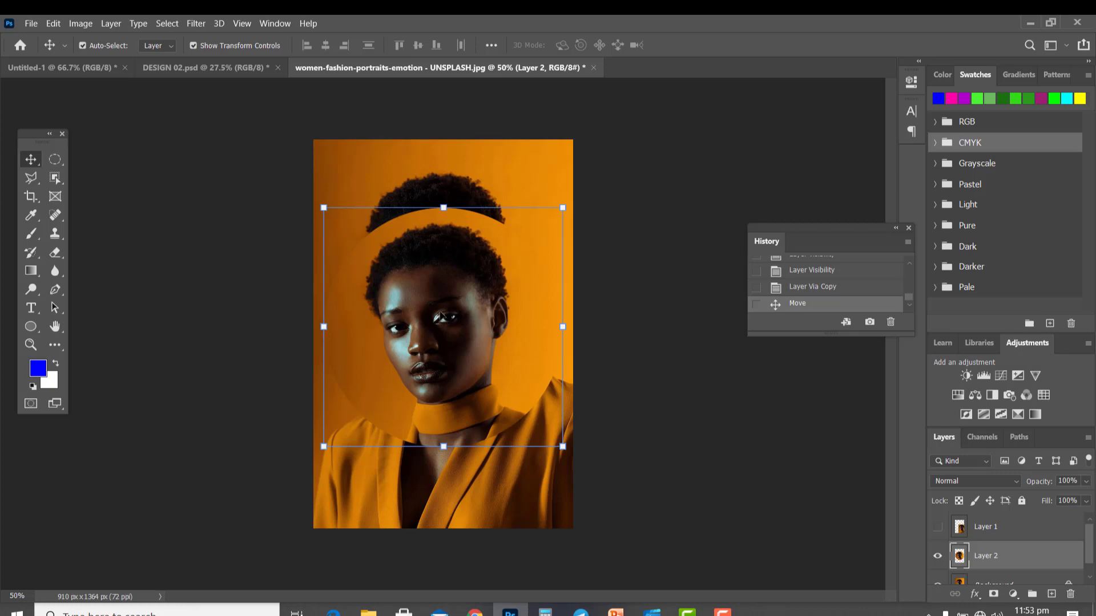
left_click_drag(442, 315, 397, 431)
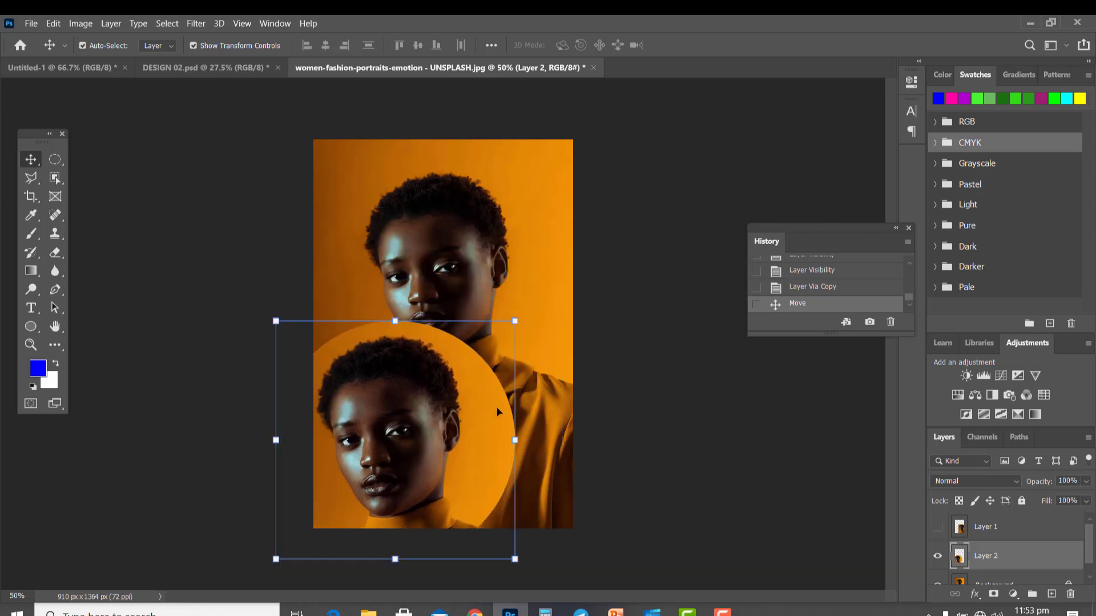
left_click(938, 557)
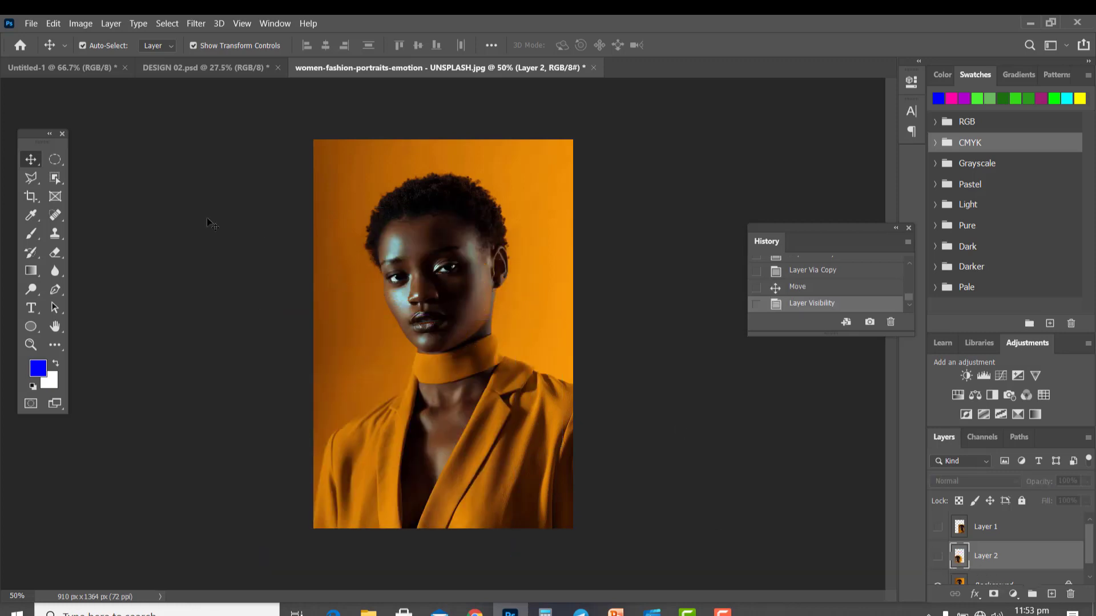
Make a single-pixel row selection across the woman's neck with the Single Row Marquee tool.
left_click(53, 162)
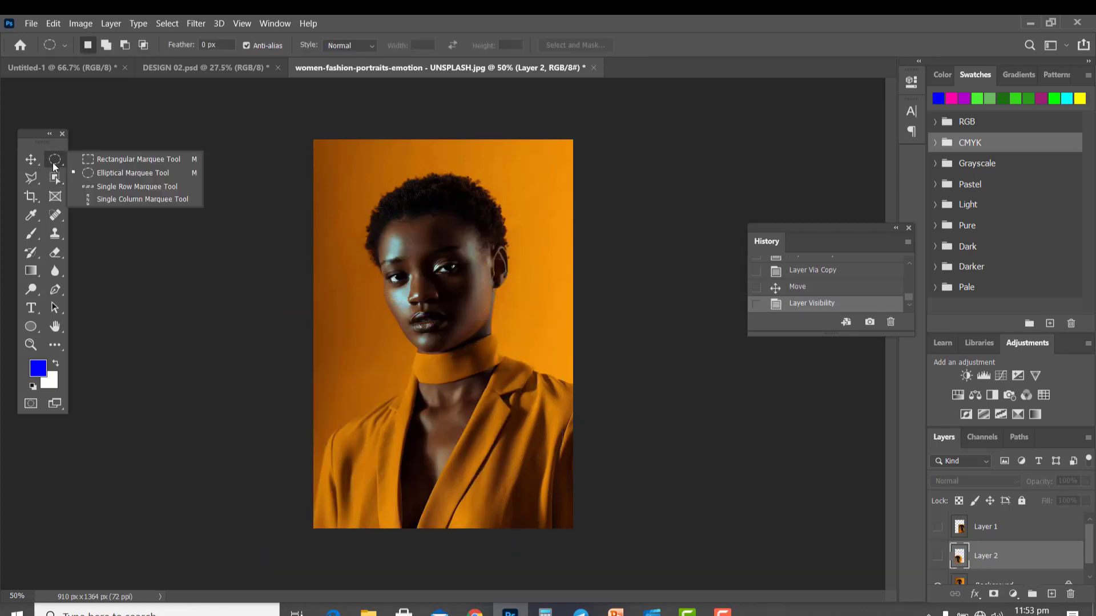
left_click(108, 187)
left_click(494, 349)
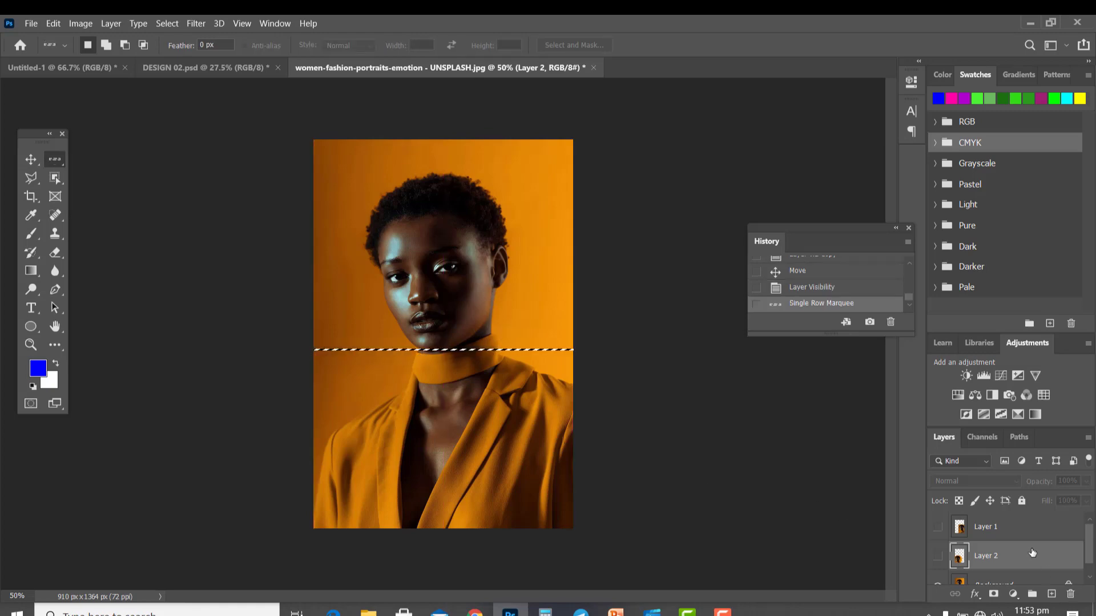
Select the Background layer and make a single-pixel column selection through the face with the Single Column Marquee tool.
scroll(1033, 553, "down", 1)
left_click(1026, 570)
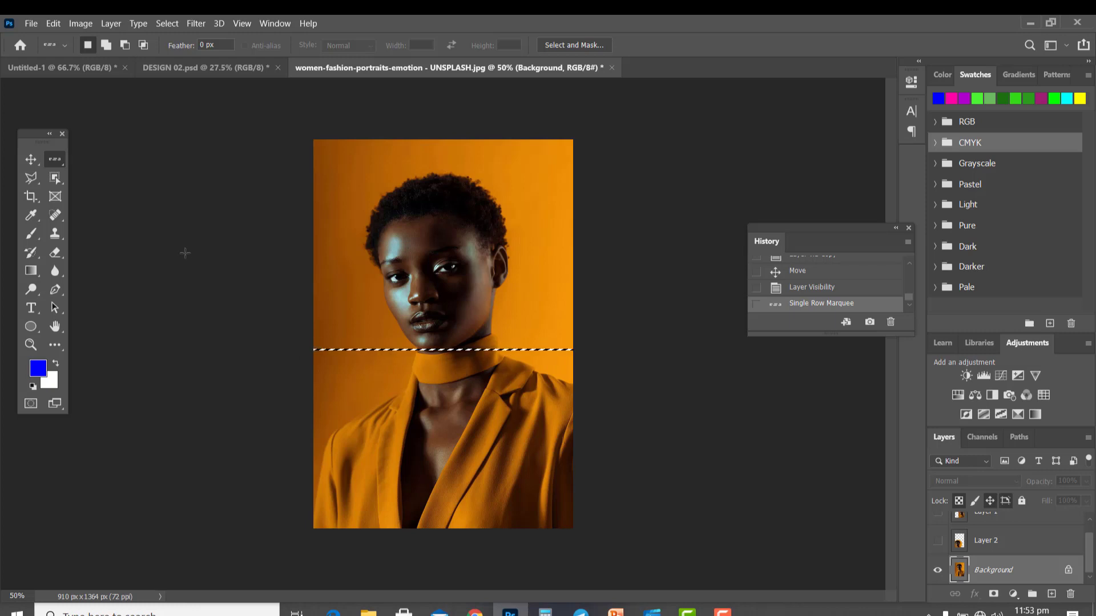
right_click(55, 158)
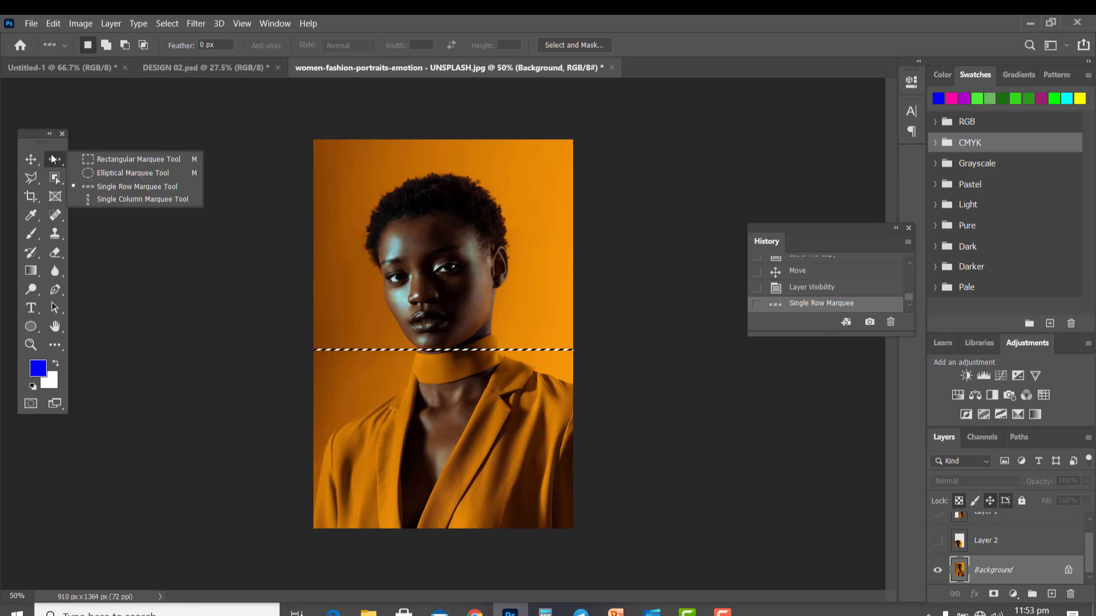
left_click(98, 202)
left_click(463, 269)
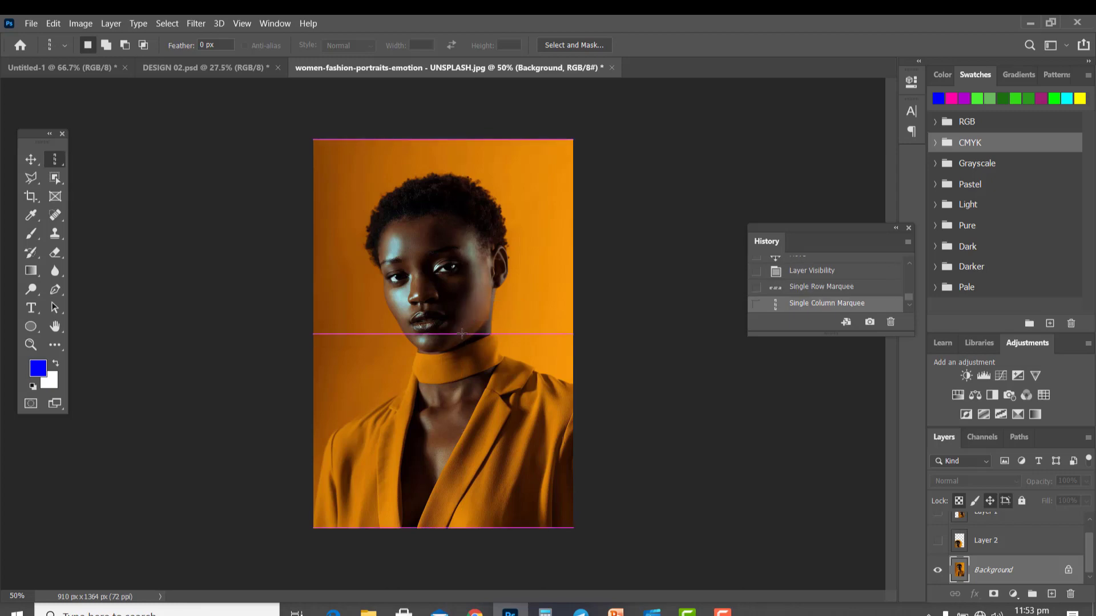